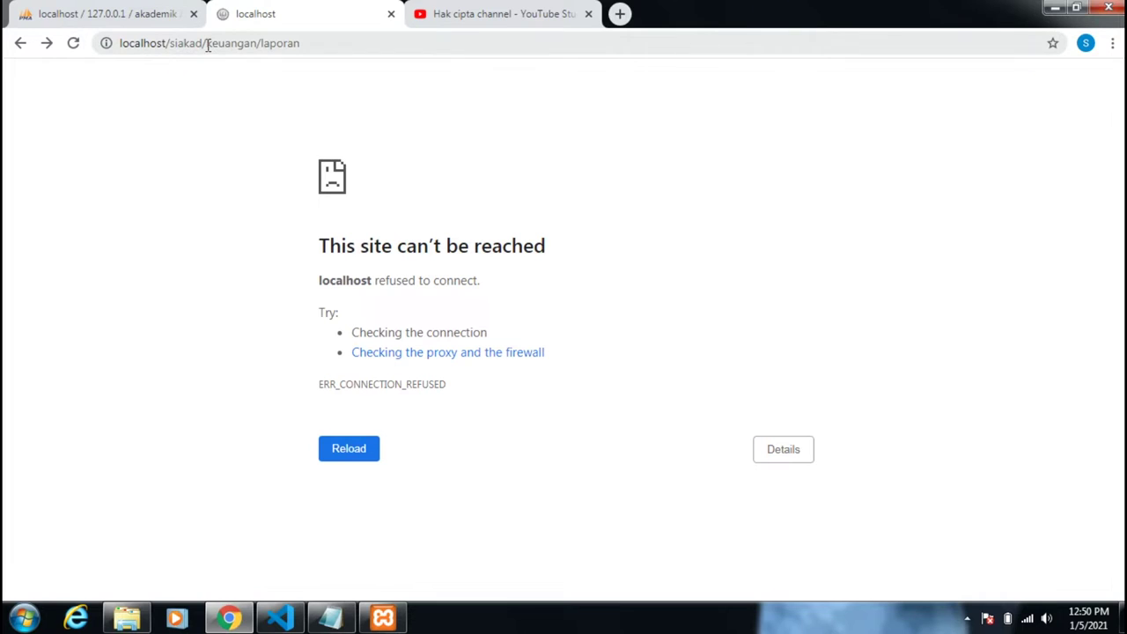
Load the academic system's login page at localhost/siakad/
{"action": "key", "text": "F5"}
{"action": "left_click_drag", "start_coordinate": [207, 45], "coordinate": [370, 44]}
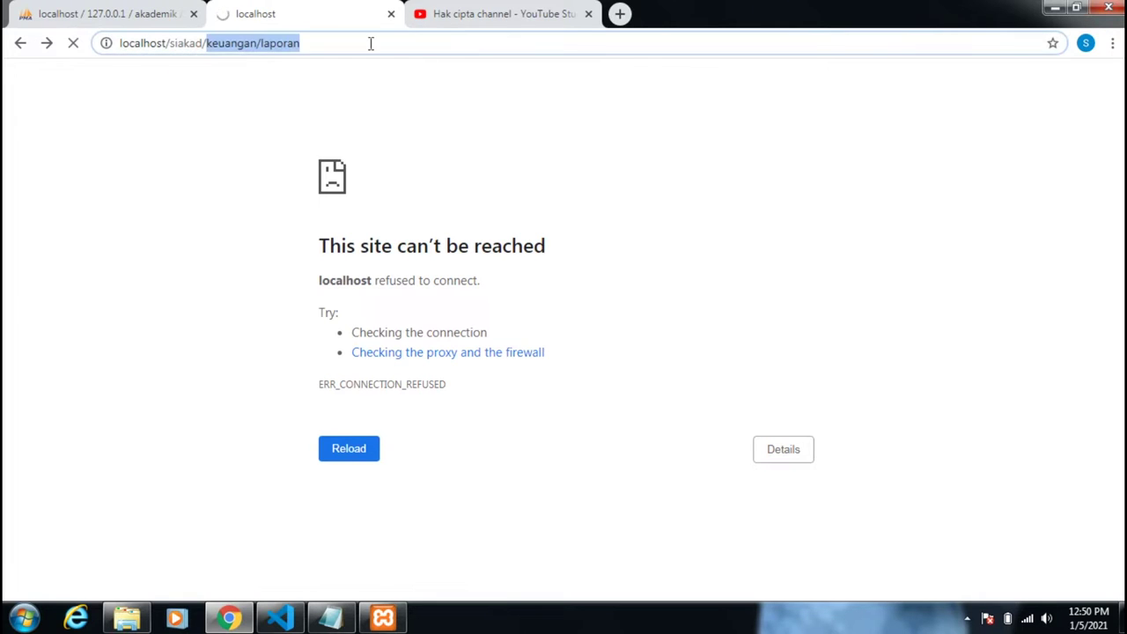
{"action": "key", "text": "BackSpace"}
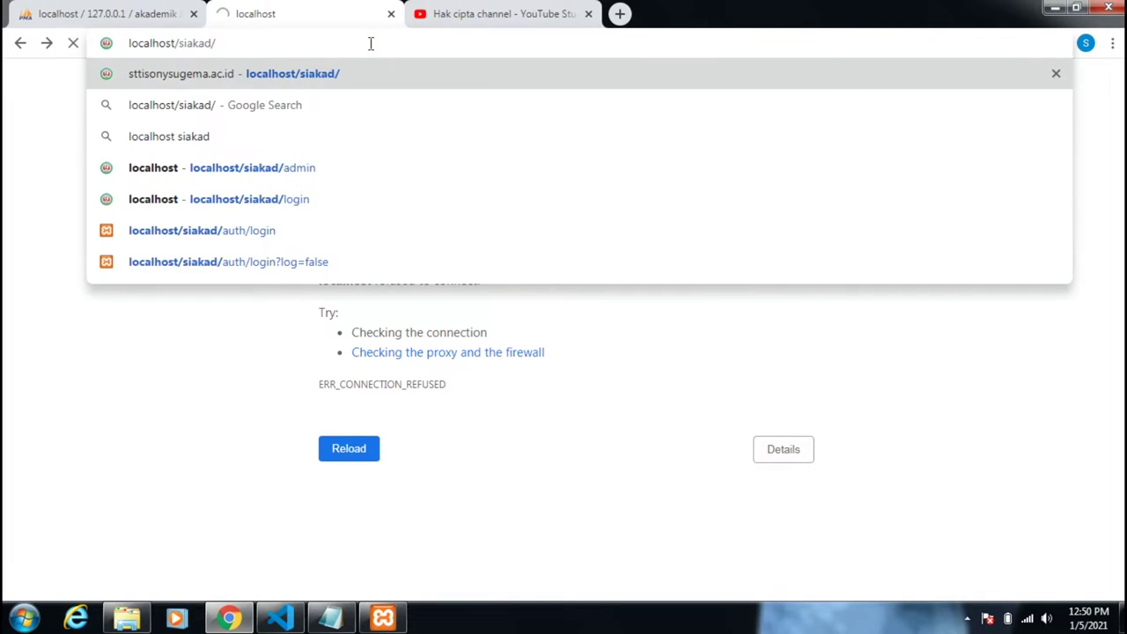
{"action": "key", "text": "Return"}
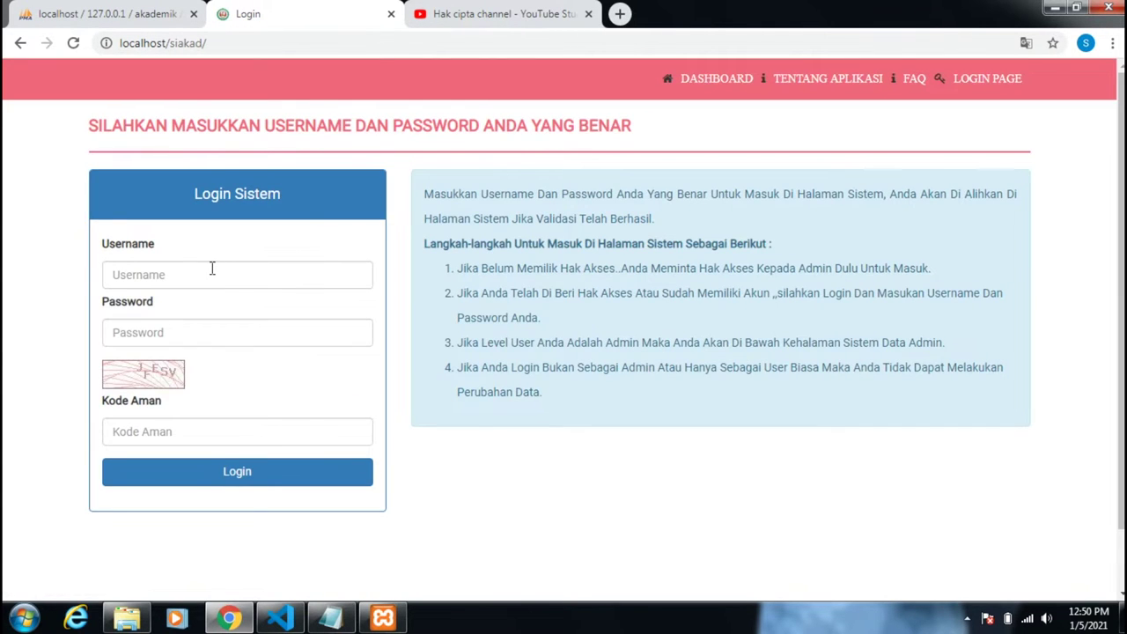
Try to log in as admin, entering the account password and the displayed security code in lowercase
{"action": "left_click", "coordinate": [211, 268]}
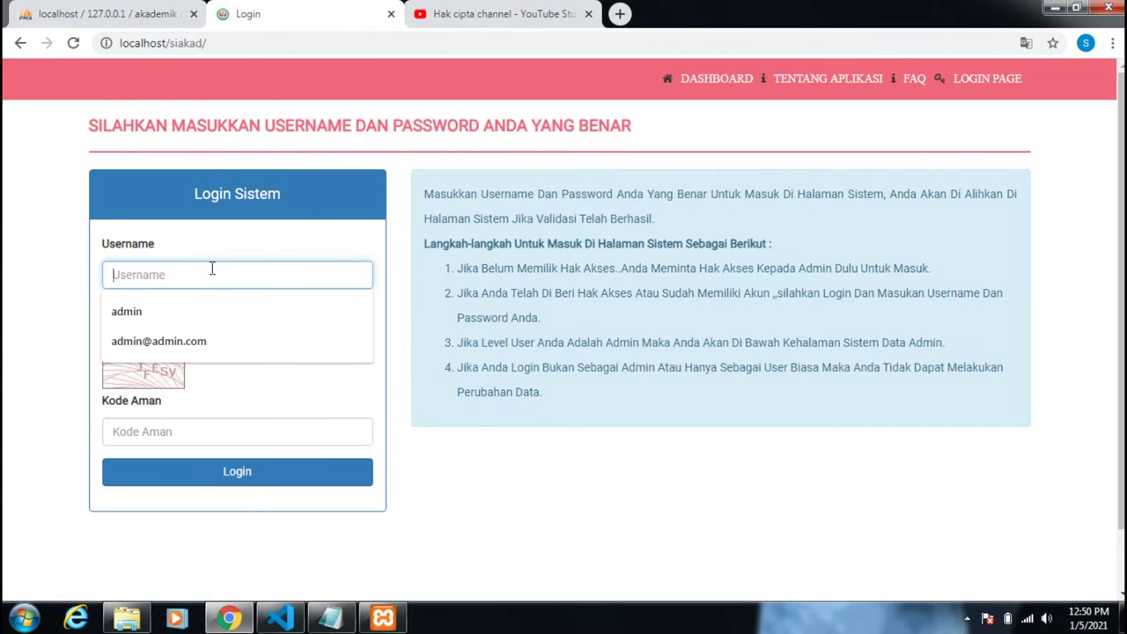
{"action": "left_click", "coordinate": [201, 320]}
{"action": "left_click", "coordinate": [201, 327]}
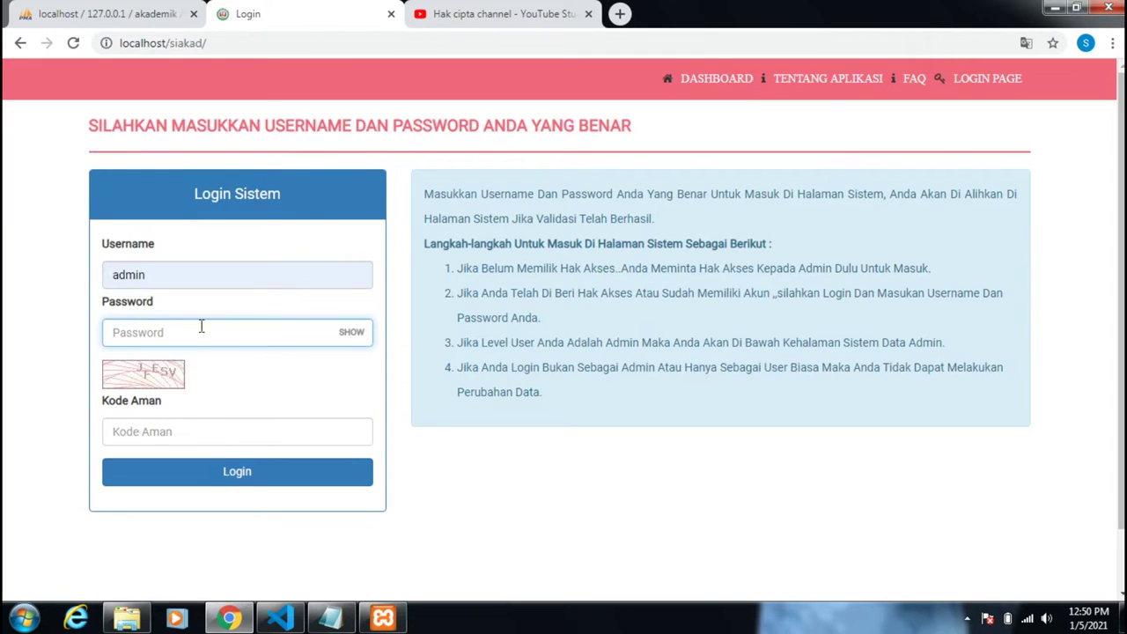
{"action": "type", "text": "a"}
{"action": "left_click", "coordinate": [186, 428]}
{"action": "type", "text": "jfesy"}
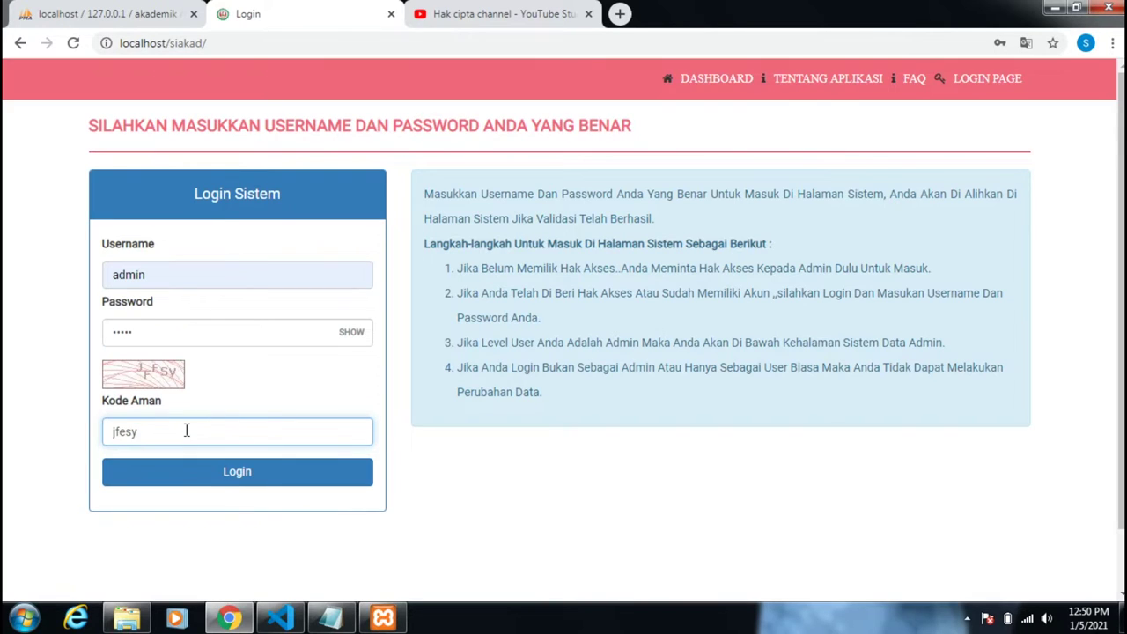
{"action": "left_click", "coordinate": [238, 473]}
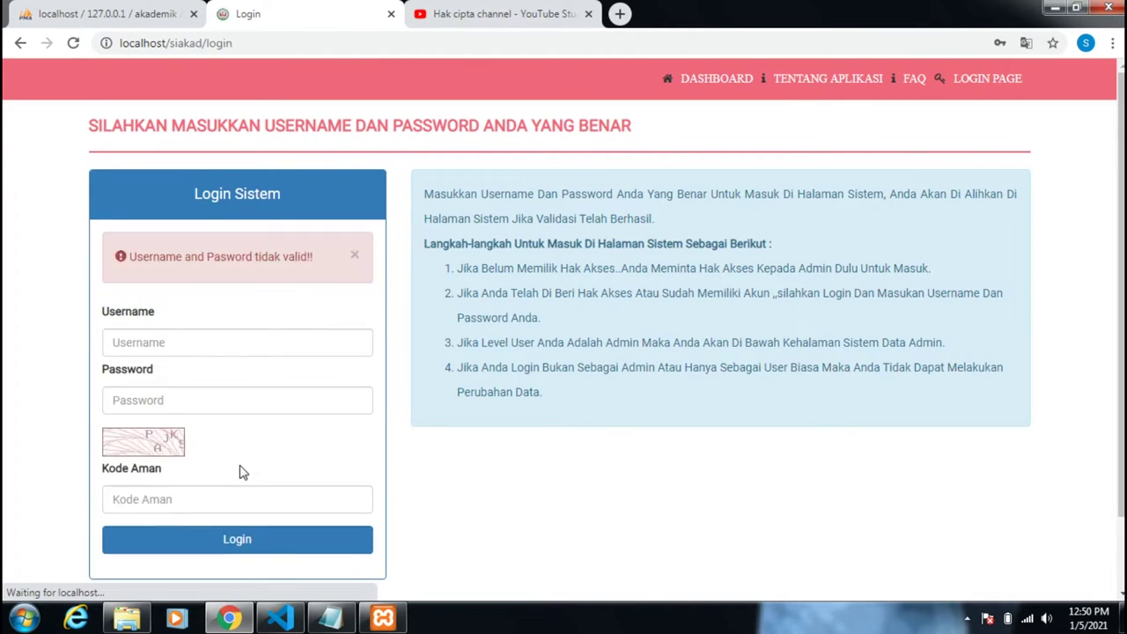
Retry the admin login with the account password and the newly displayed security code in lowercase
{"action": "left_click", "coordinate": [202, 339]}
{"action": "left_click", "coordinate": [202, 378]}
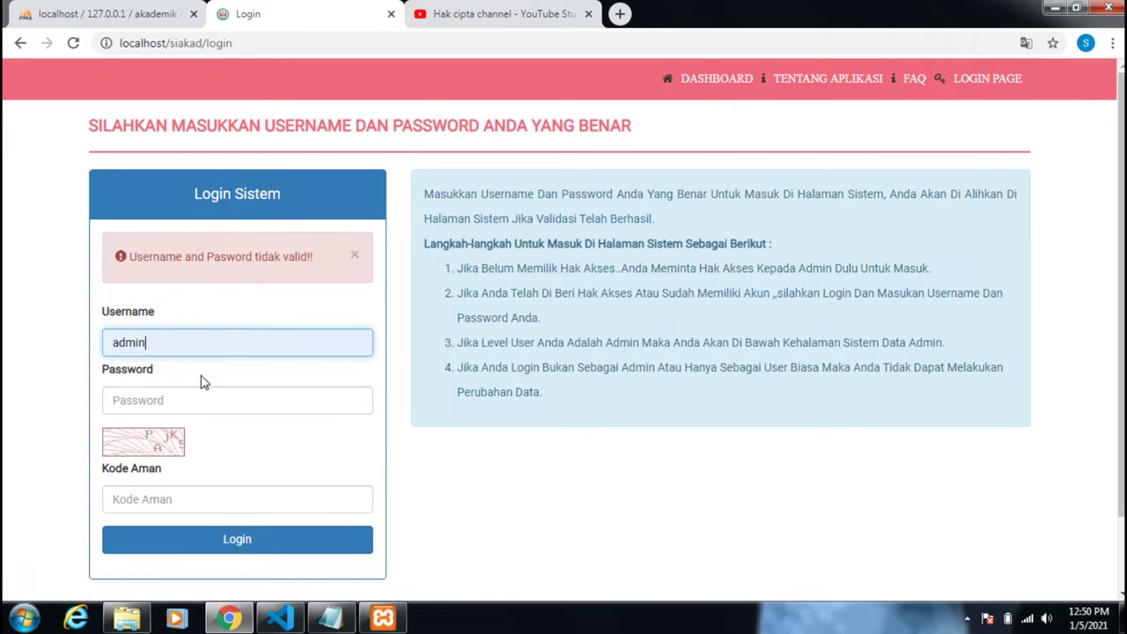
{"action": "type", "text": "ad"}
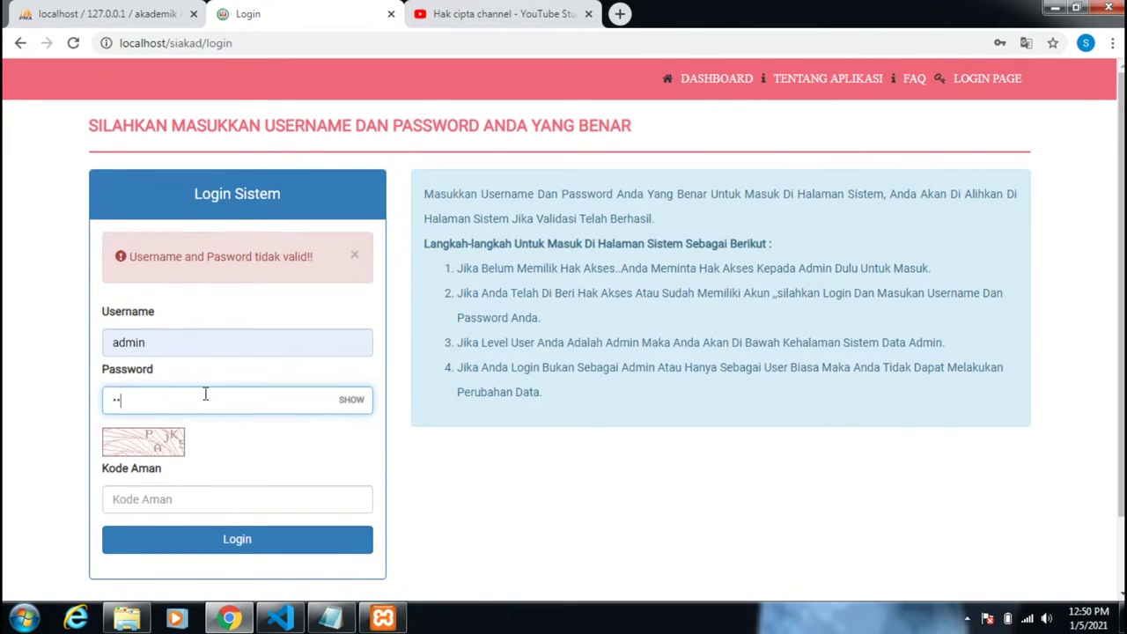
{"action": "left_click", "coordinate": [145, 499]}
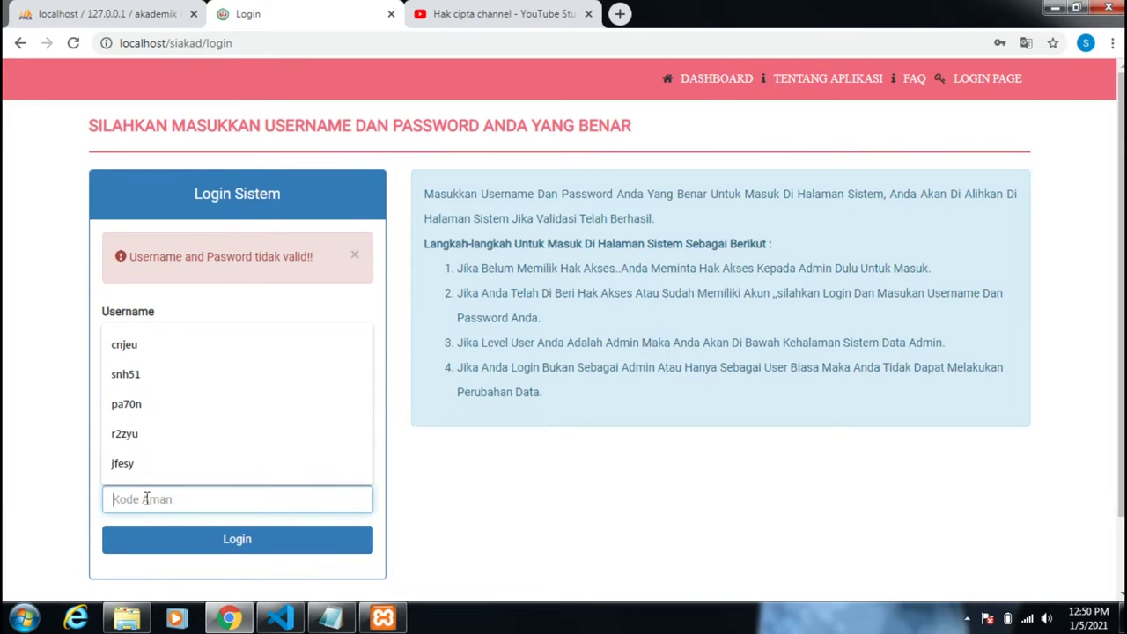
{"action": "type", "text": "pajk"}
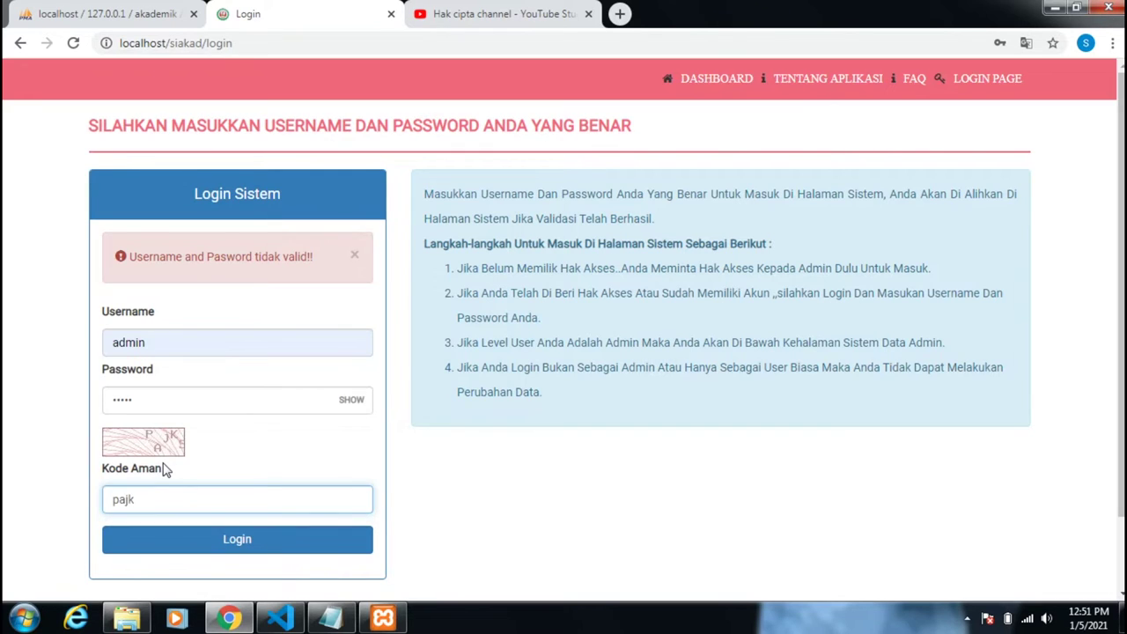
{"action": "type", "text": "5"}
{"action": "left_click", "coordinate": [231, 545]}
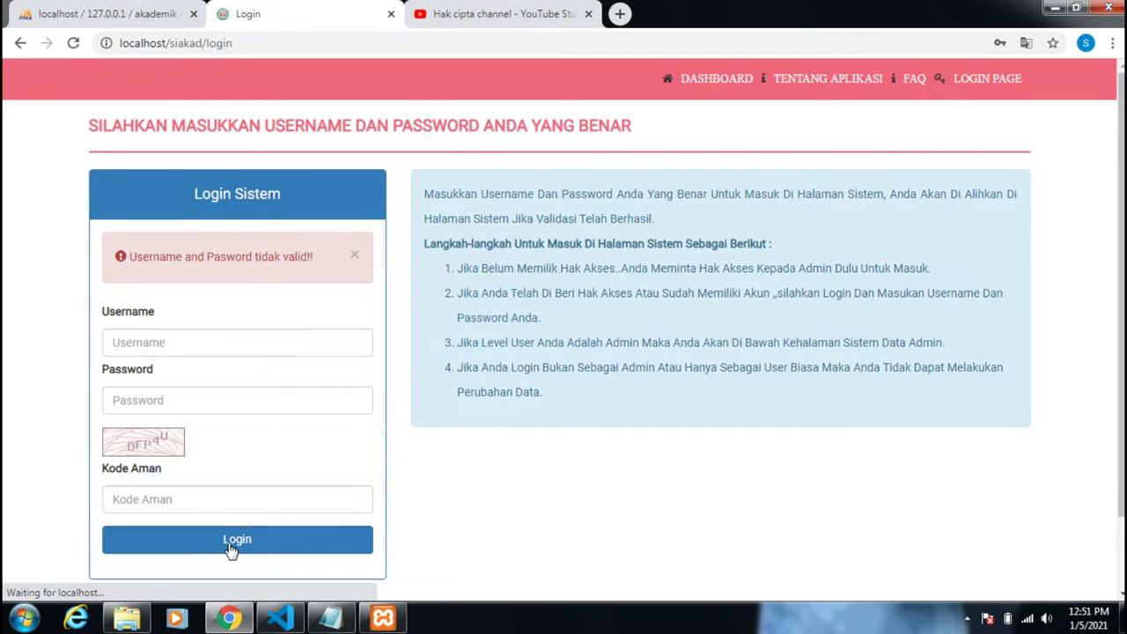
Log in as admin with the account password and the security code in capitals, and dismiss the browser's password warning
{"action": "left_click", "coordinate": [172, 349]}
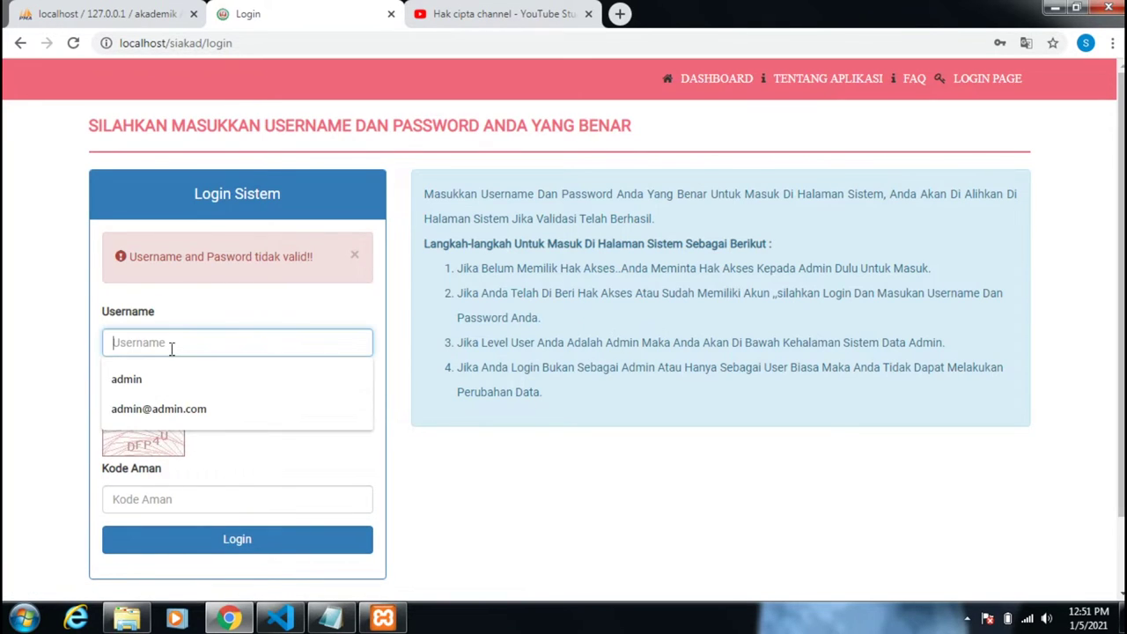
{"action": "type", "text": "admo"}
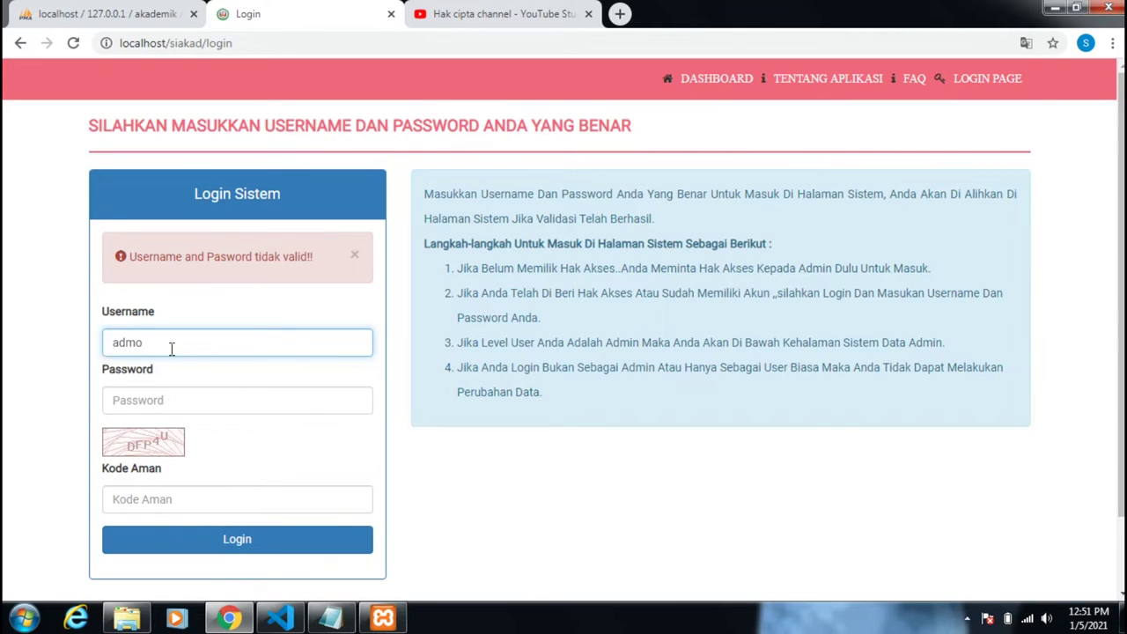
{"action": "key", "text": "BackSpace"}
{"action": "key", "text": "Tab"}
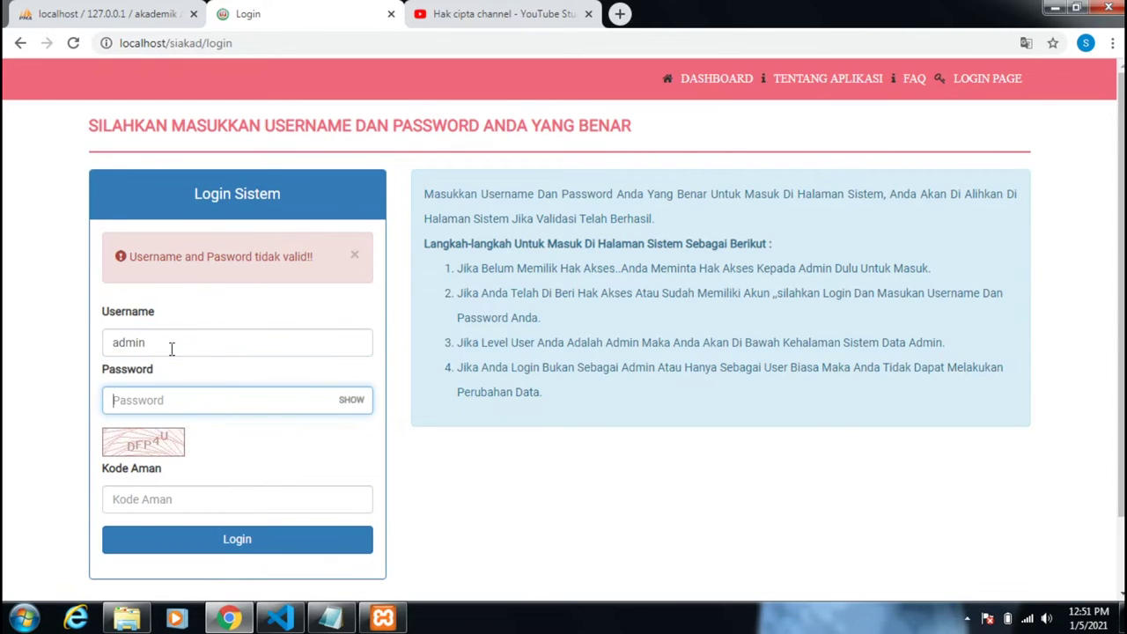
{"action": "type", "text": "a"}
{"action": "left_click", "coordinate": [240, 499]}
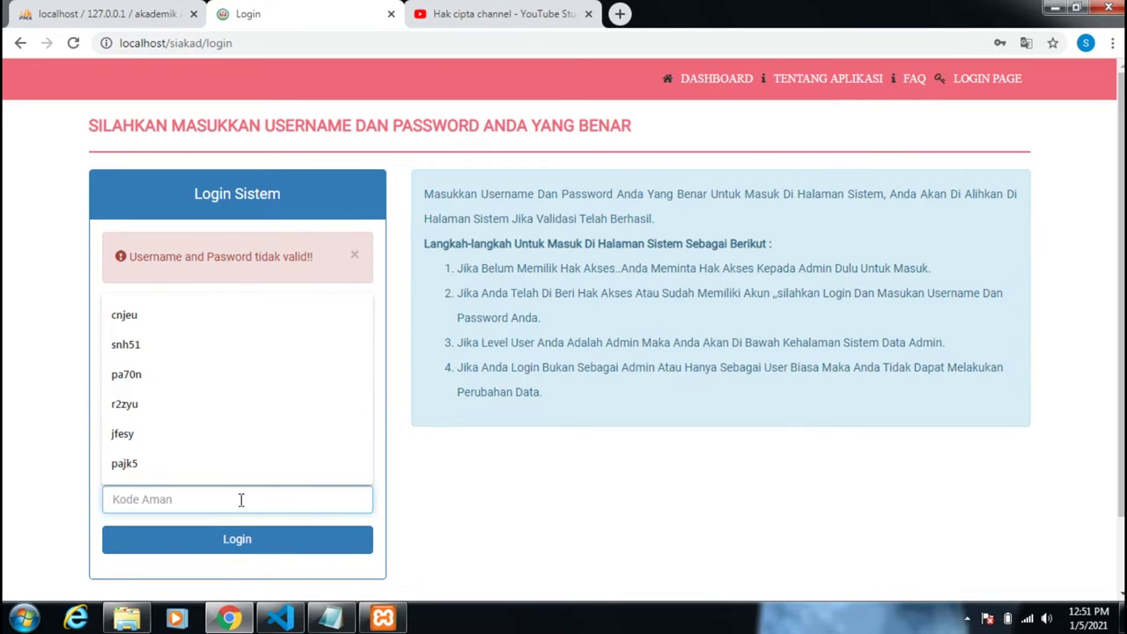
{"action": "key", "text": "Caps_Lock"}
{"action": "type", "text": "DFP4U"}
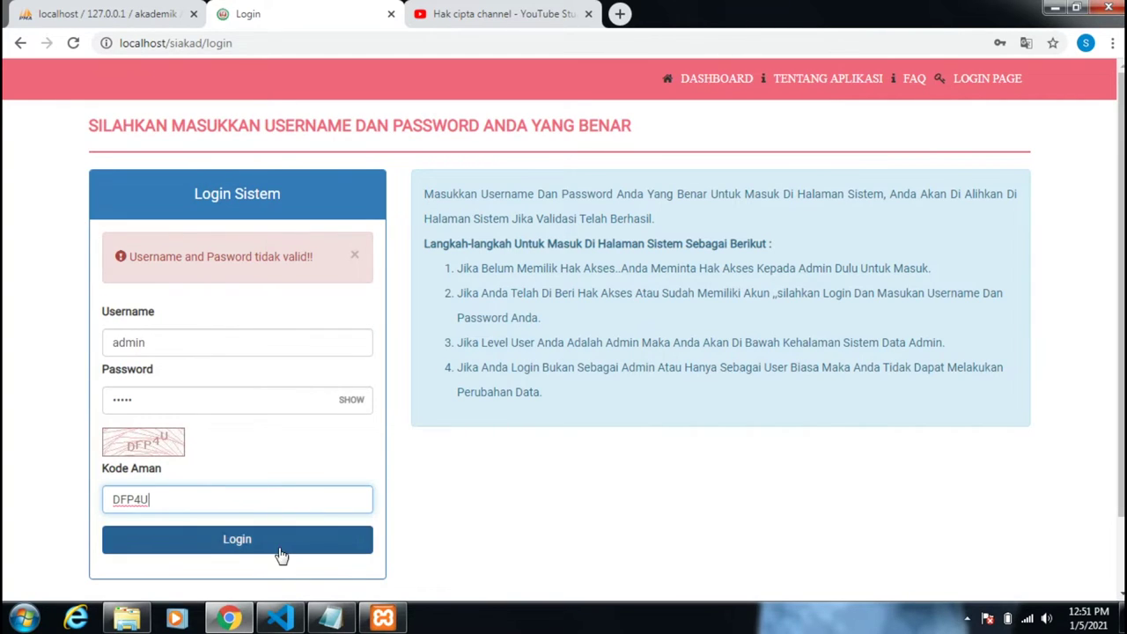
{"action": "left_click", "coordinate": [282, 550]}
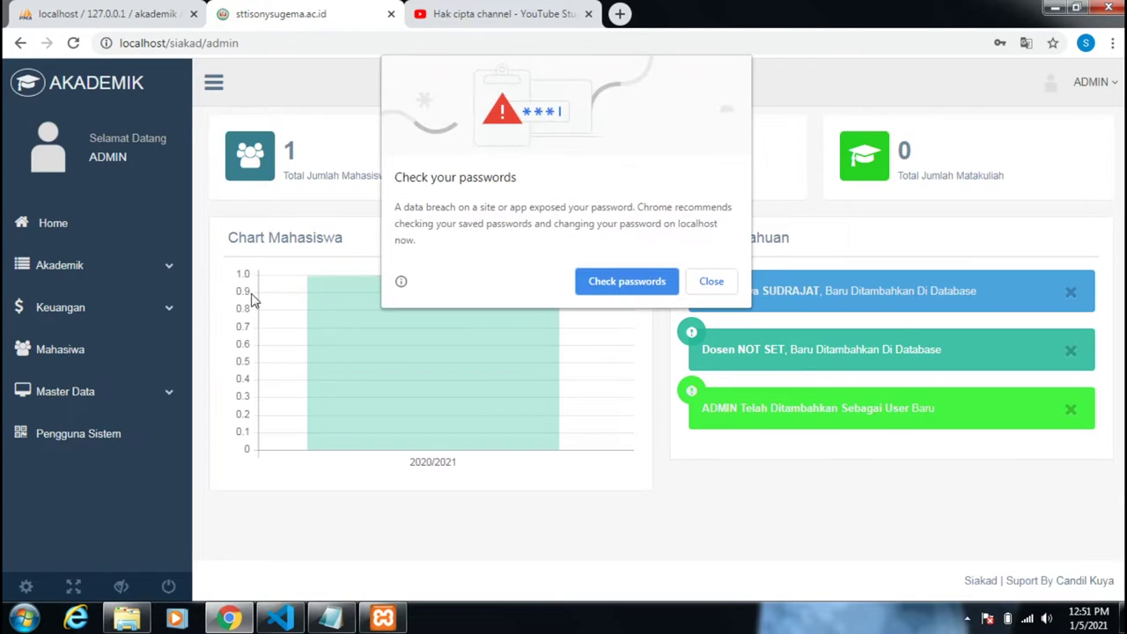
{"action": "left_click", "coordinate": [712, 282]}
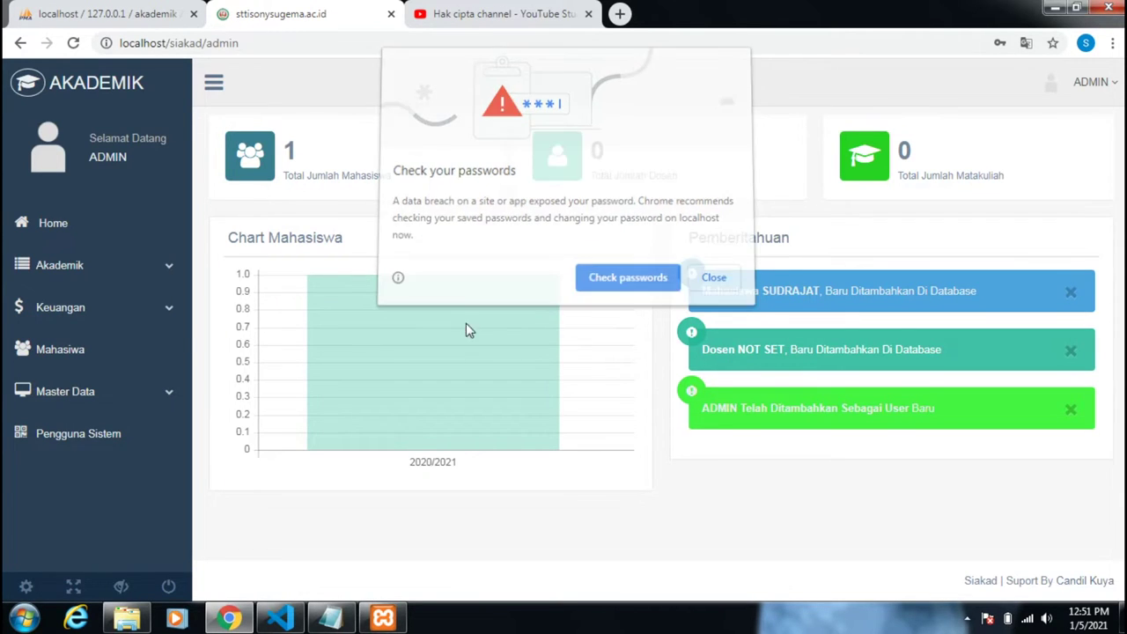
Expand the Akademik, Keuangan and Master Data sections one after another to examine their entries
{"action": "left_click", "coordinate": [131, 276]}
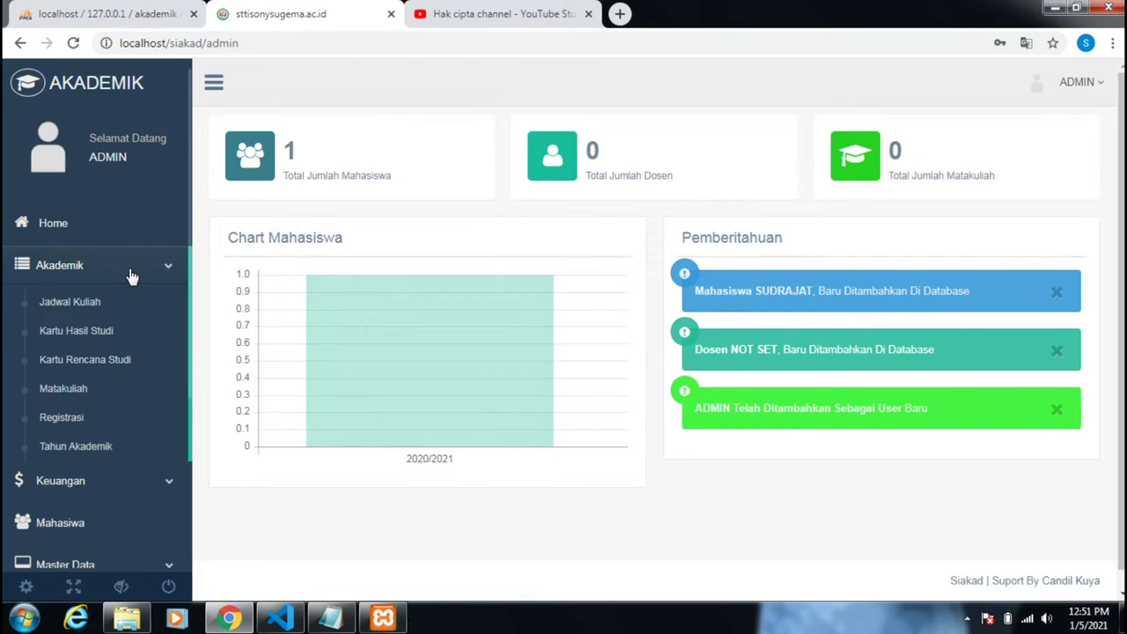
{"action": "scroll", "coordinate": [130, 276], "scroll_direction": "down", "scroll_amount": 2}
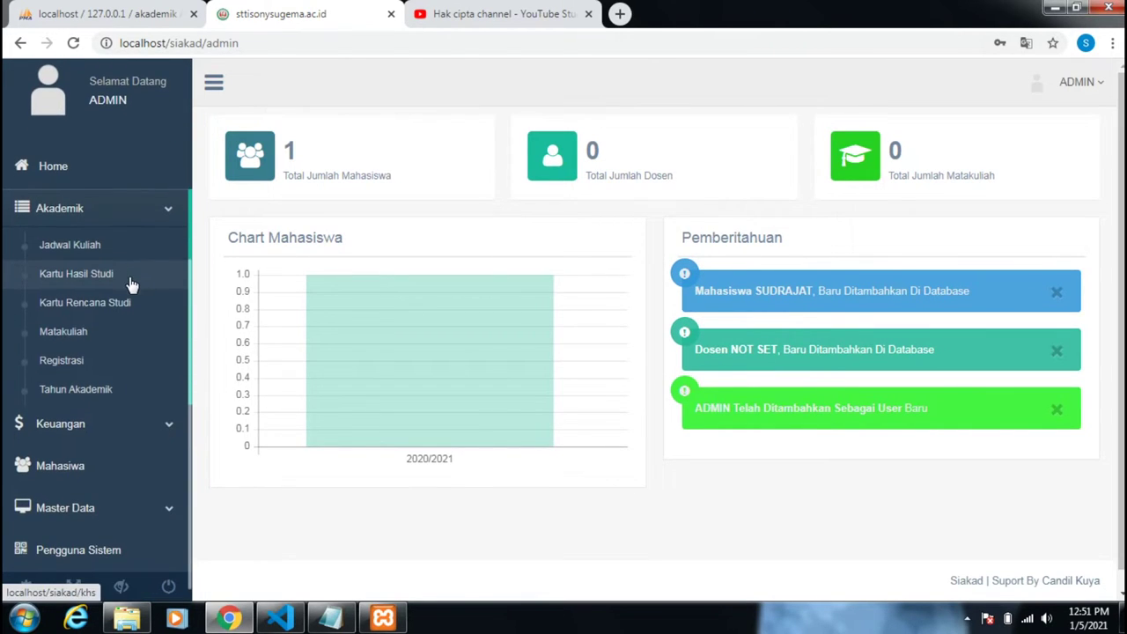
{"action": "left_click", "coordinate": [143, 438]}
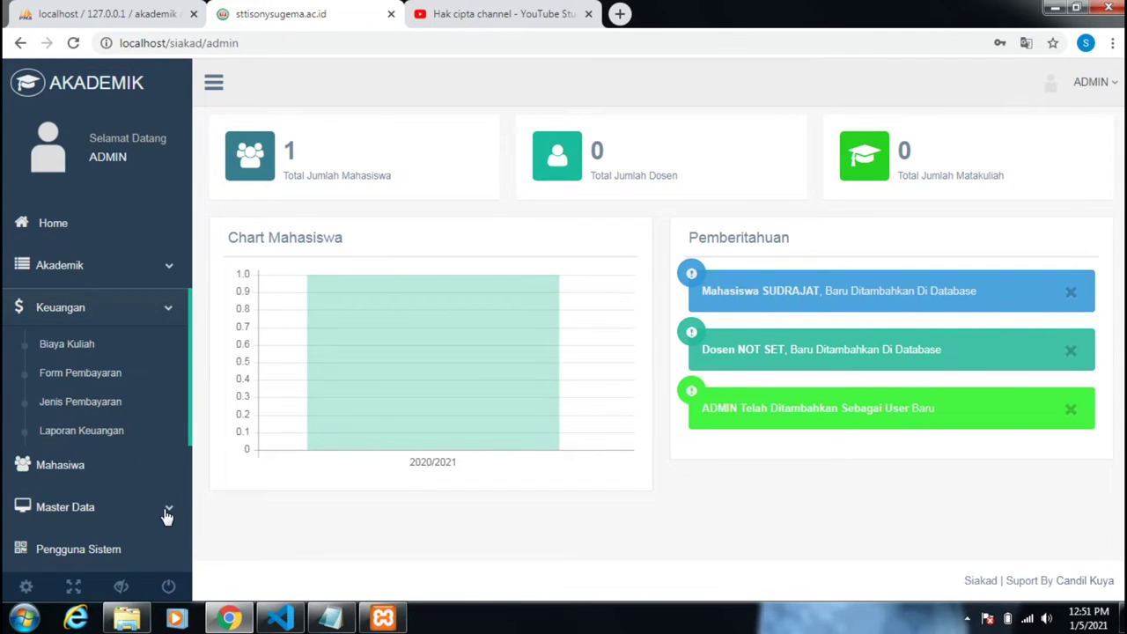
{"action": "left_click", "coordinate": [167, 513]}
{"action": "scroll", "coordinate": [155, 479], "scroll_direction": "down", "scroll_amount": 3}
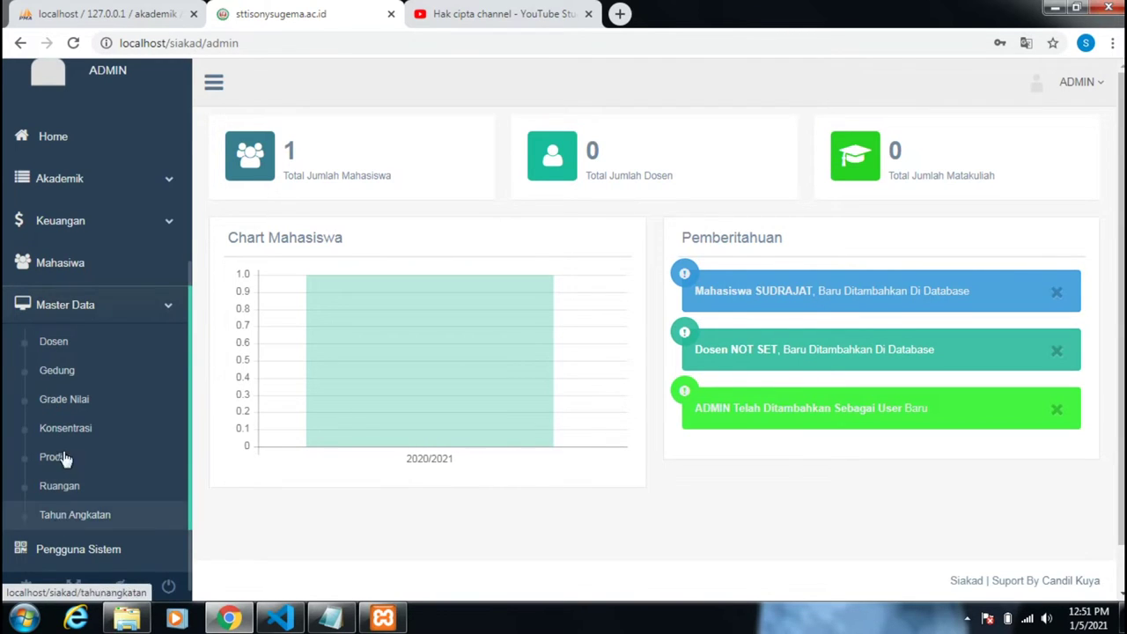
Show the student list for the TEKNOLOGI INFORMATIKA study program with concentration TI
{"action": "left_click", "coordinate": [75, 264]}
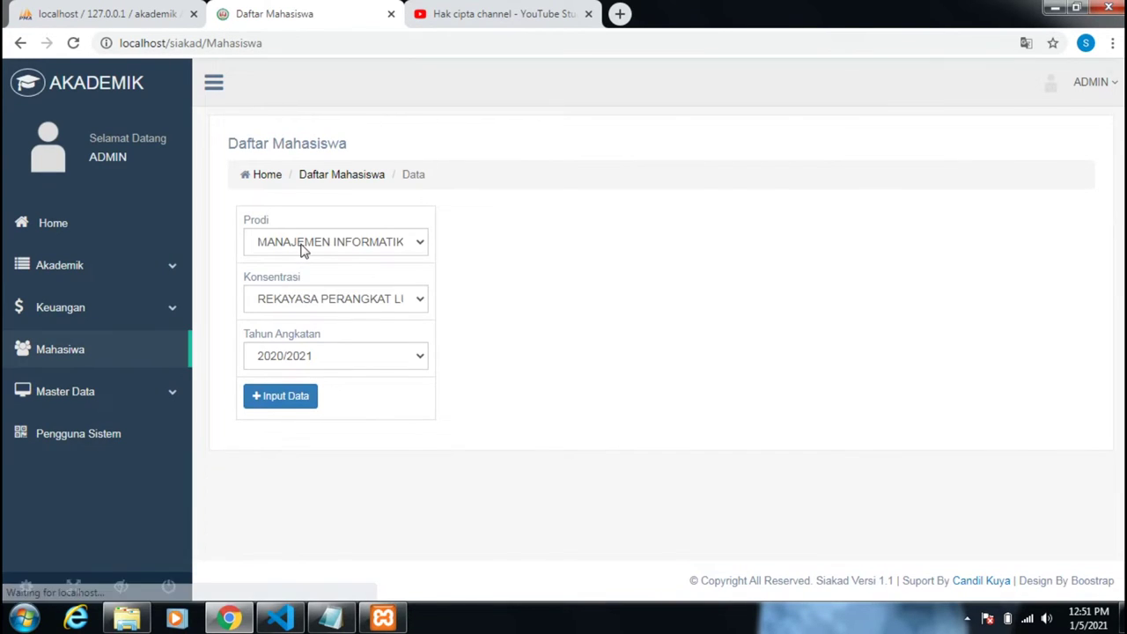
{"action": "left_click", "coordinate": [301, 248]}
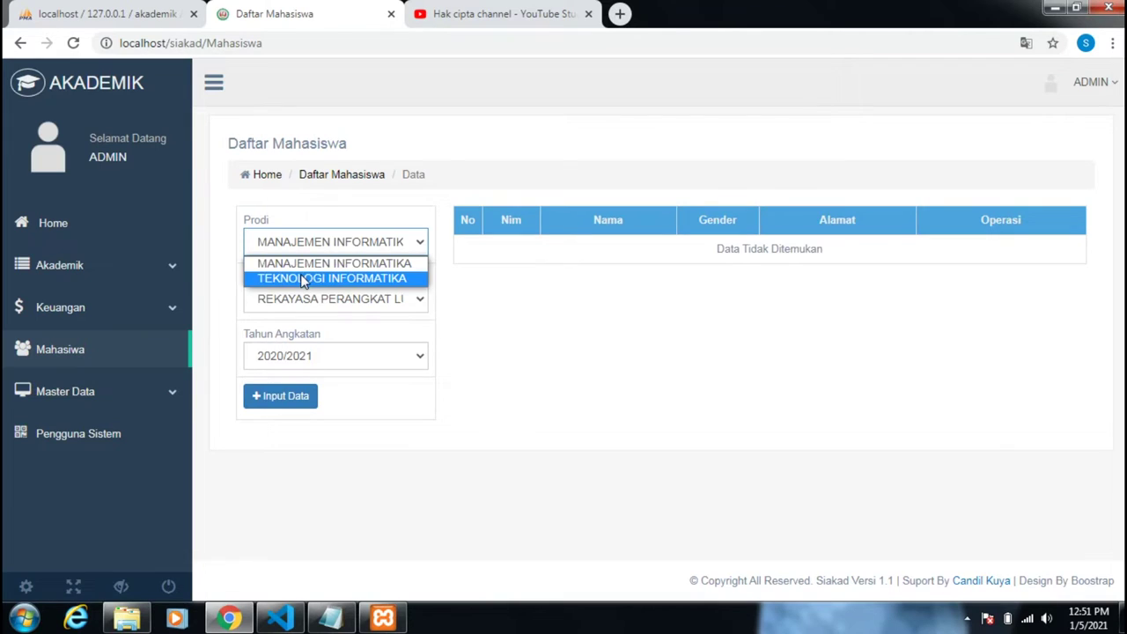
{"action": "left_click", "coordinate": [302, 278]}
{"action": "left_click", "coordinate": [304, 299]}
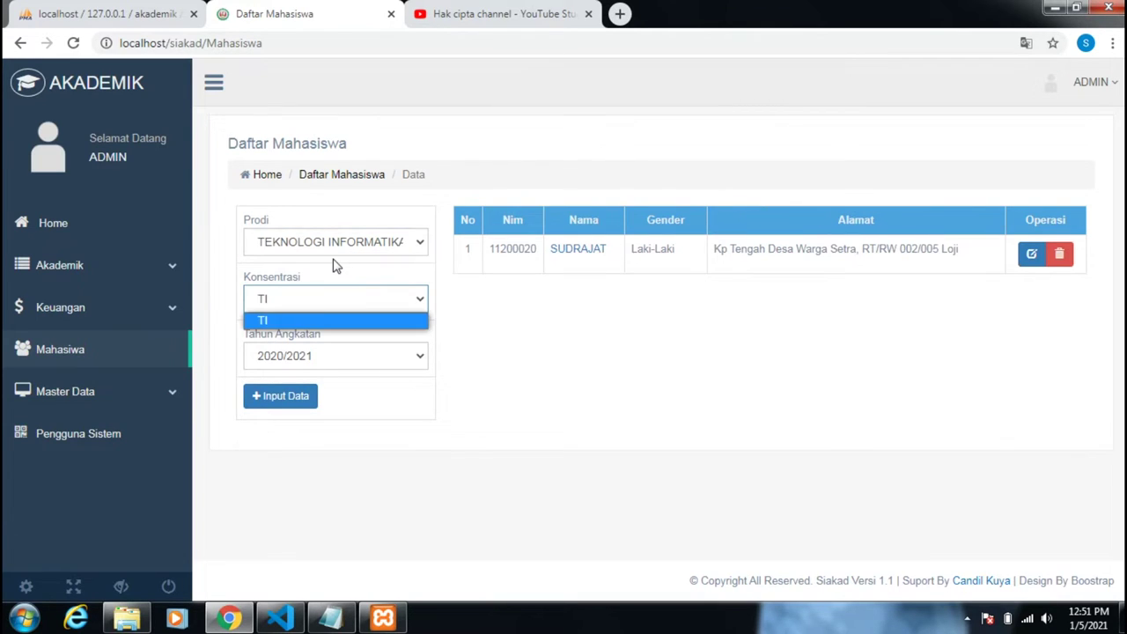
{"action": "left_click", "coordinate": [336, 301]}
Open the new student entry form and examine its Biodata fields, including the address and concentration, without filling them in
{"action": "left_click", "coordinate": [297, 395]}
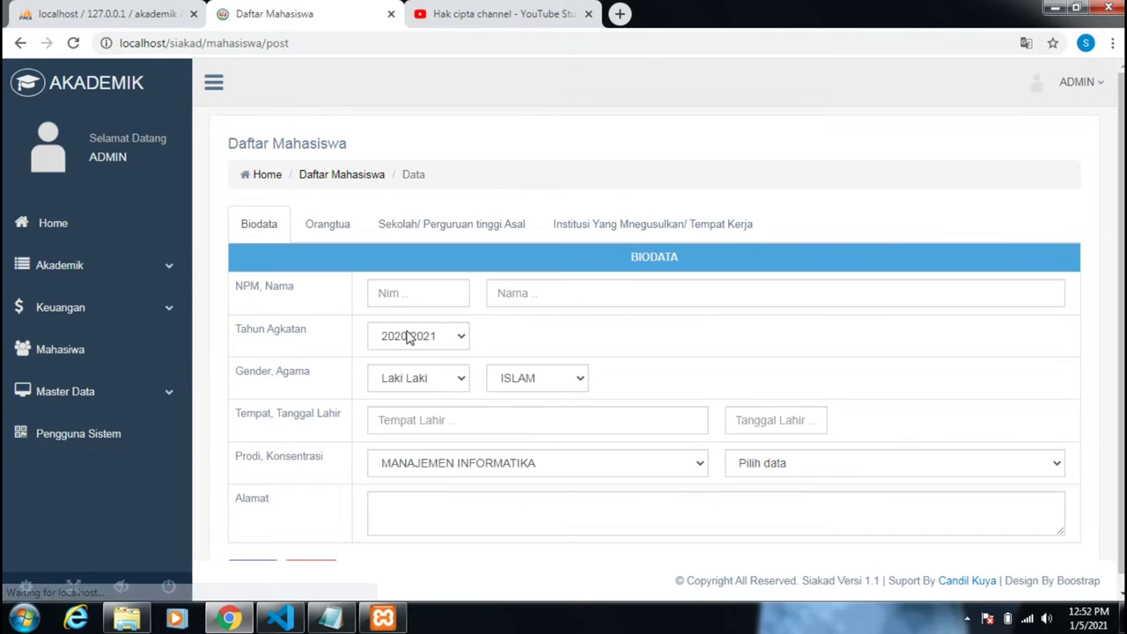
{"action": "left_click", "coordinate": [400, 295]}
{"action": "left_click", "coordinate": [552, 291]}
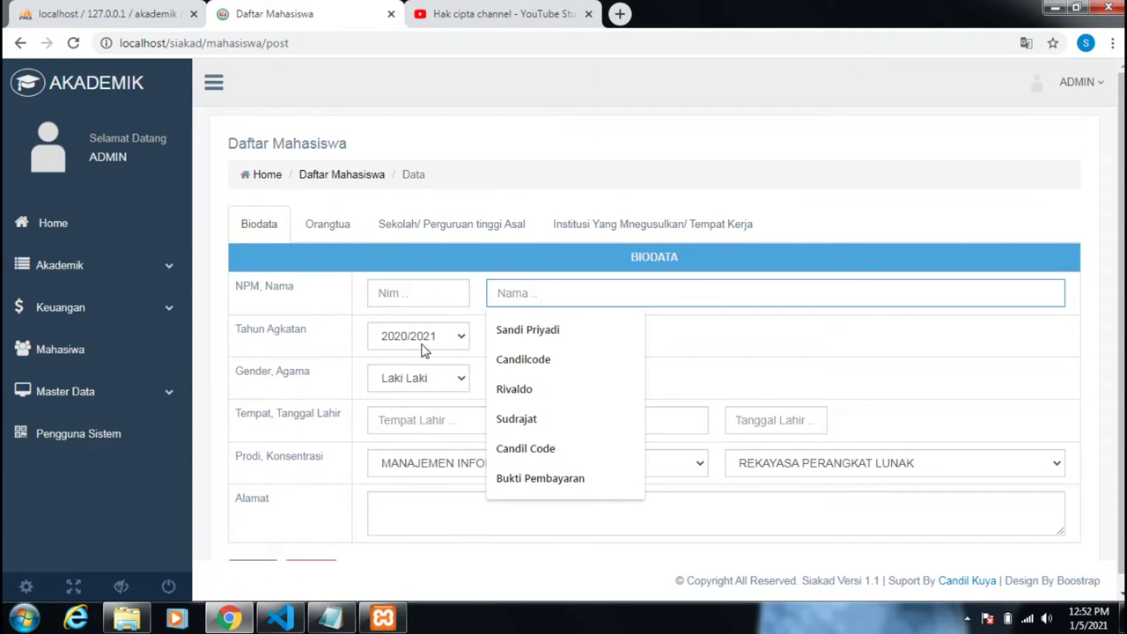
{"action": "scroll", "coordinate": [406, 413], "scroll_direction": "down", "scroll_amount": 1}
{"action": "left_click", "coordinate": [431, 501]}
{"action": "left_click", "coordinate": [785, 453]}
{"action": "left_click", "coordinate": [826, 368]}
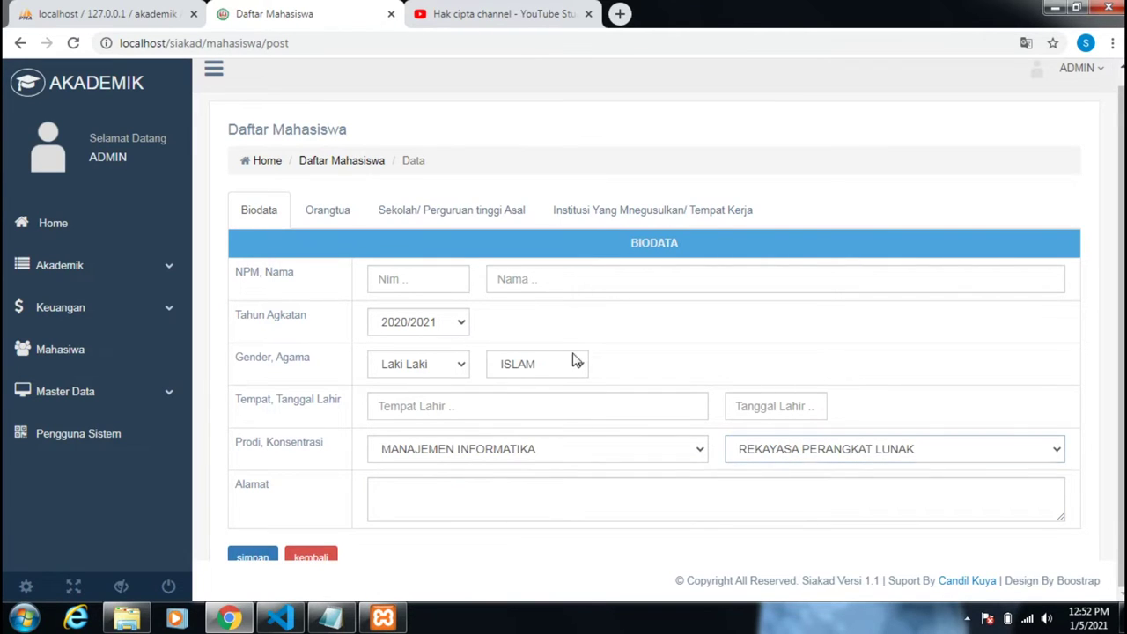
Open the Tahun Angkatan list in the master data
{"action": "left_click", "coordinate": [110, 399]}
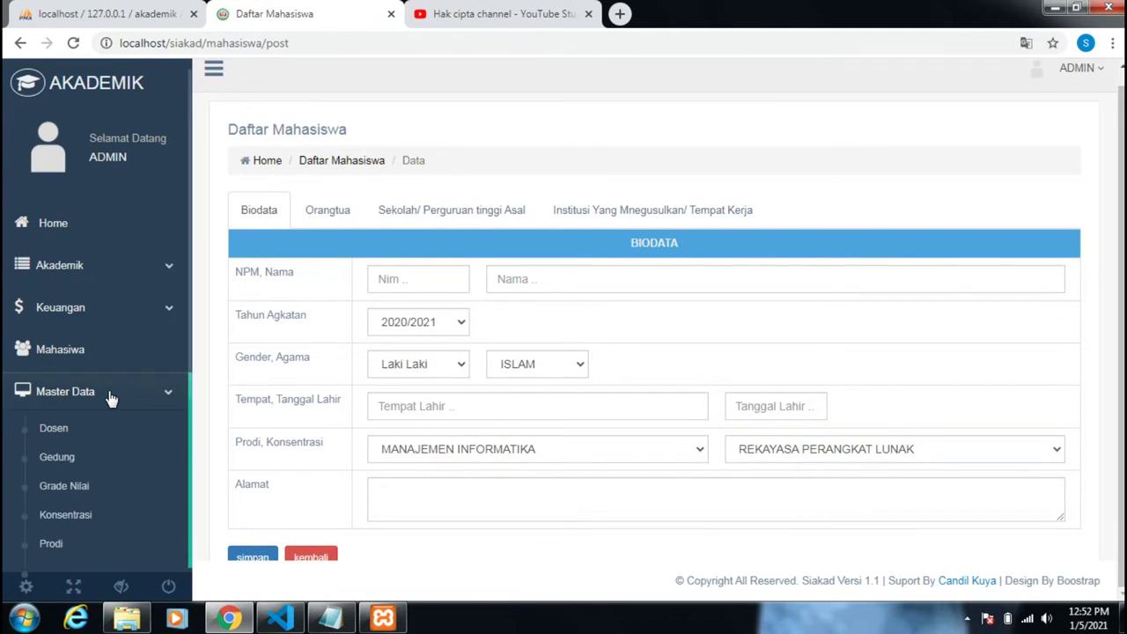
{"action": "scroll", "coordinate": [110, 399], "scroll_direction": "down", "scroll_amount": 2}
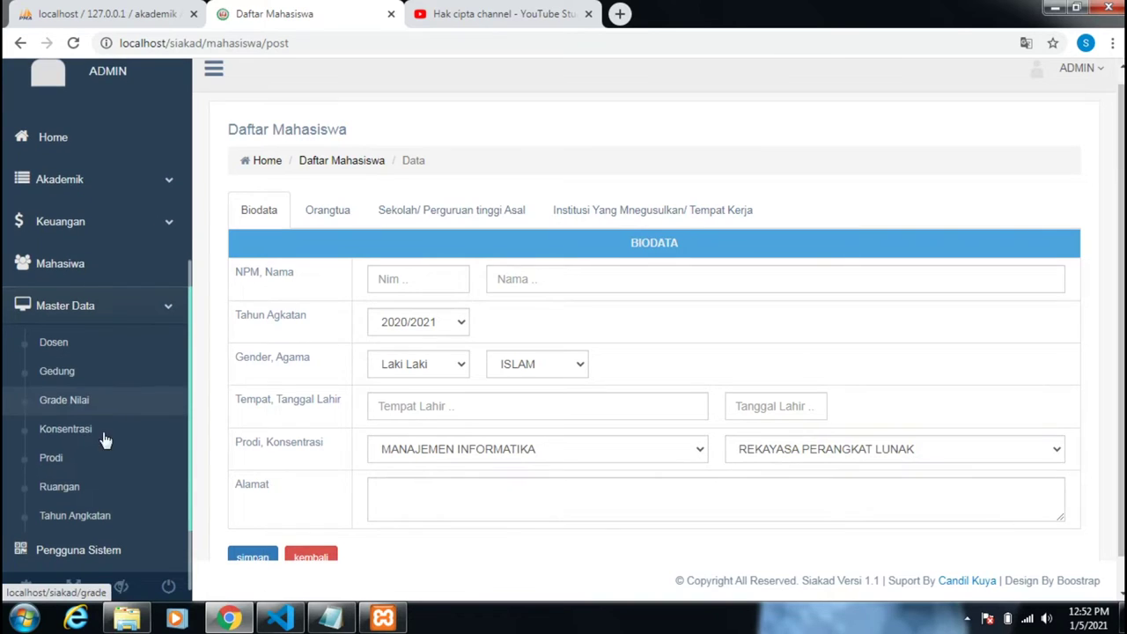
{"action": "left_click", "coordinate": [102, 516]}
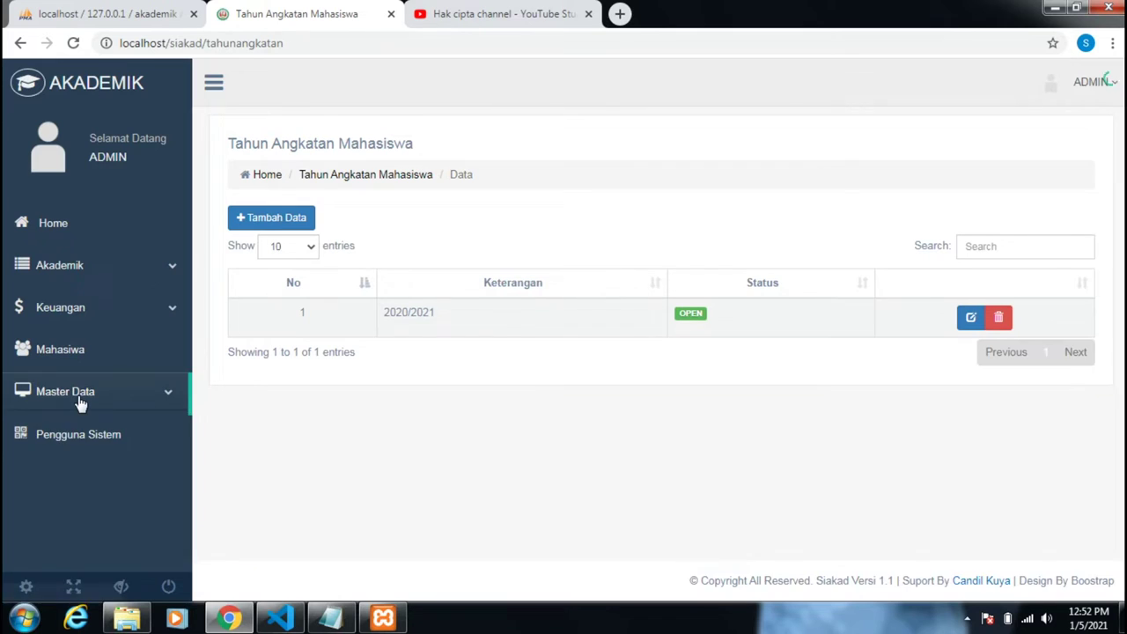
Open the Ruangan list in the master data to view the registered rooms
{"action": "left_click", "coordinate": [79, 405]}
{"action": "left_click", "coordinate": [83, 407]}
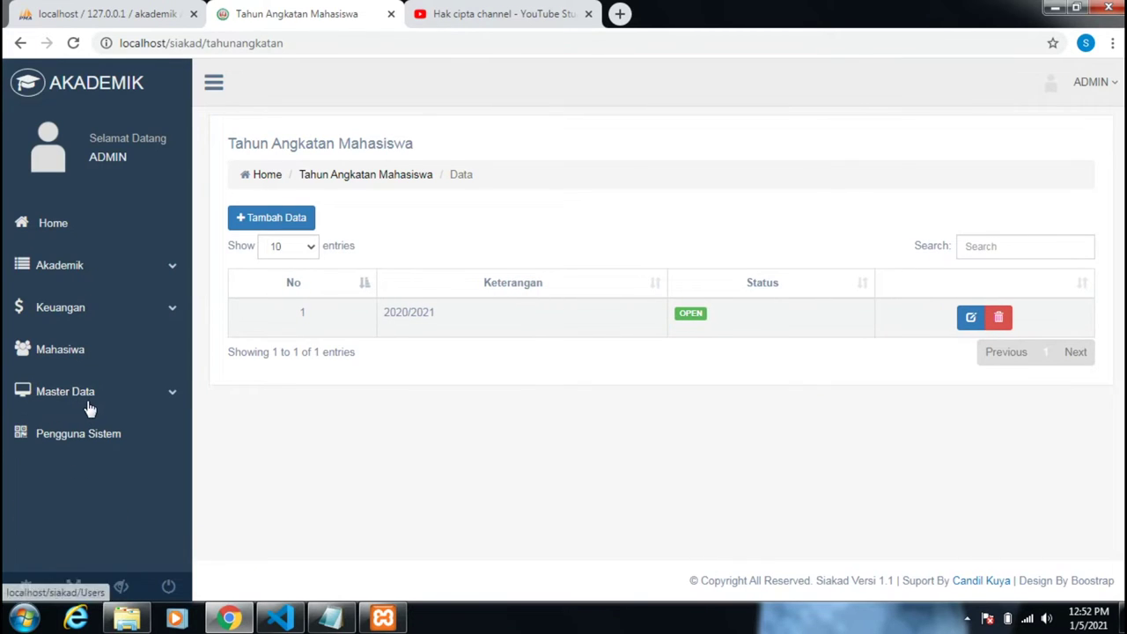
{"action": "left_click", "coordinate": [89, 397]}
{"action": "scroll", "coordinate": [97, 493], "scroll_direction": "down", "scroll_amount": 2}
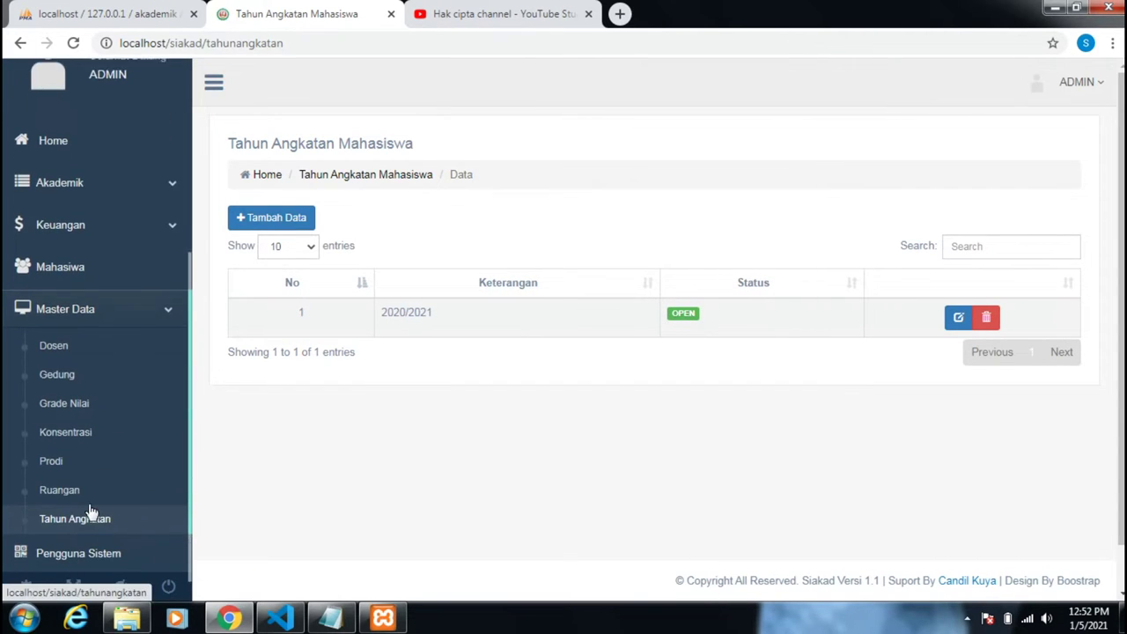
{"action": "left_click", "coordinate": [73, 489]}
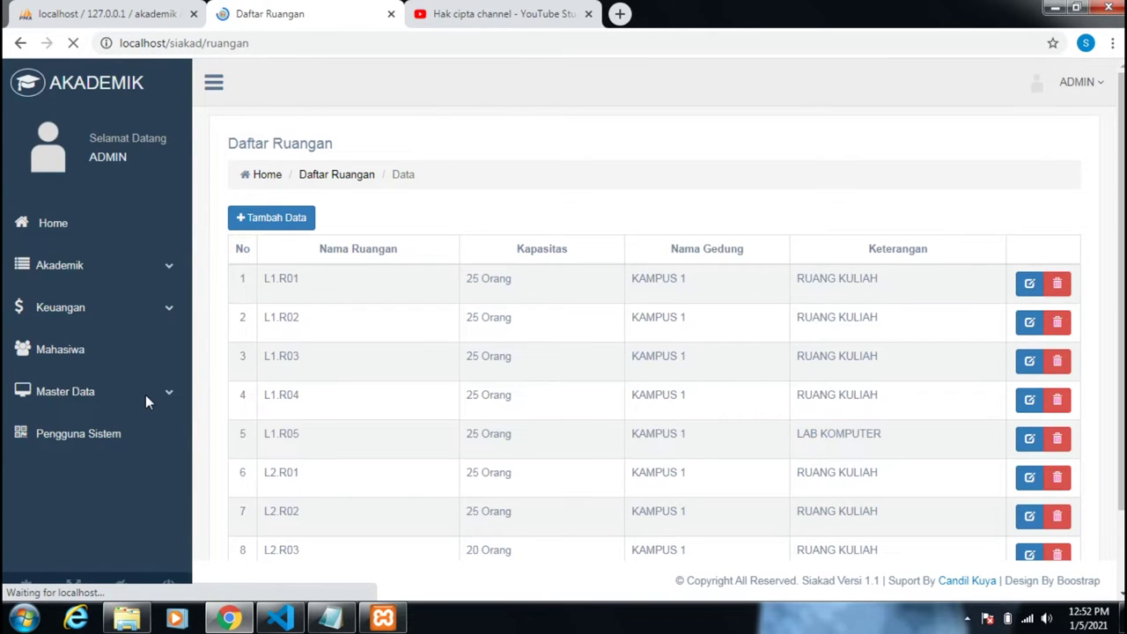
Look through the remaining rooms in the Ruangan list and open the Prodi list in the master data
{"action": "scroll", "coordinate": [277, 370], "scroll_direction": "down", "scroll_amount": 3}
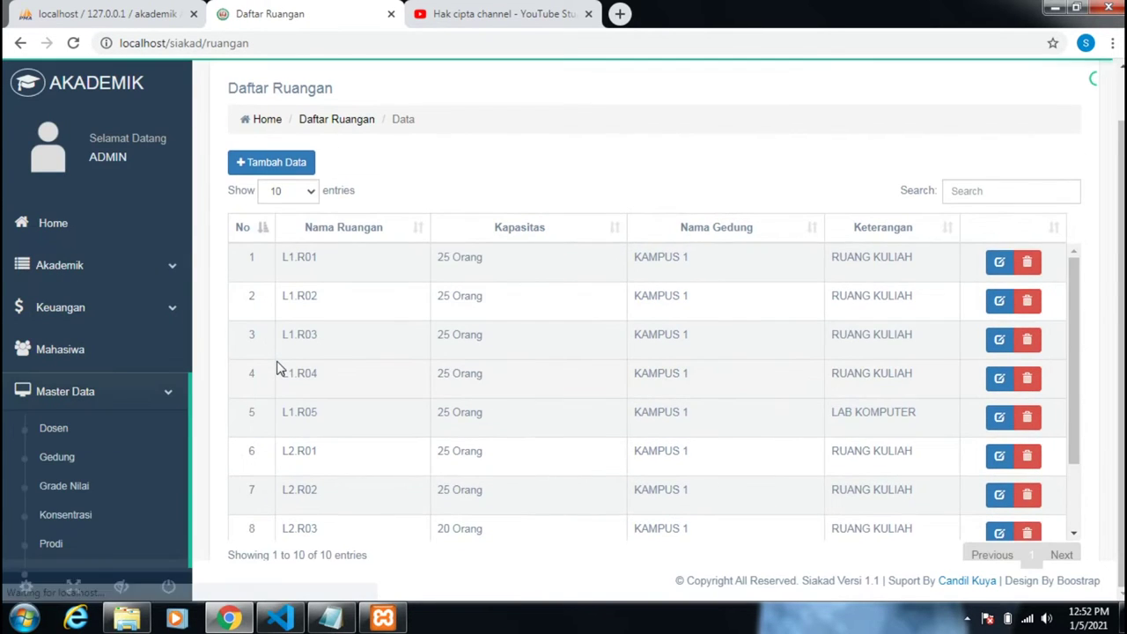
{"action": "scroll", "coordinate": [133, 392], "scroll_direction": "down", "scroll_amount": 2}
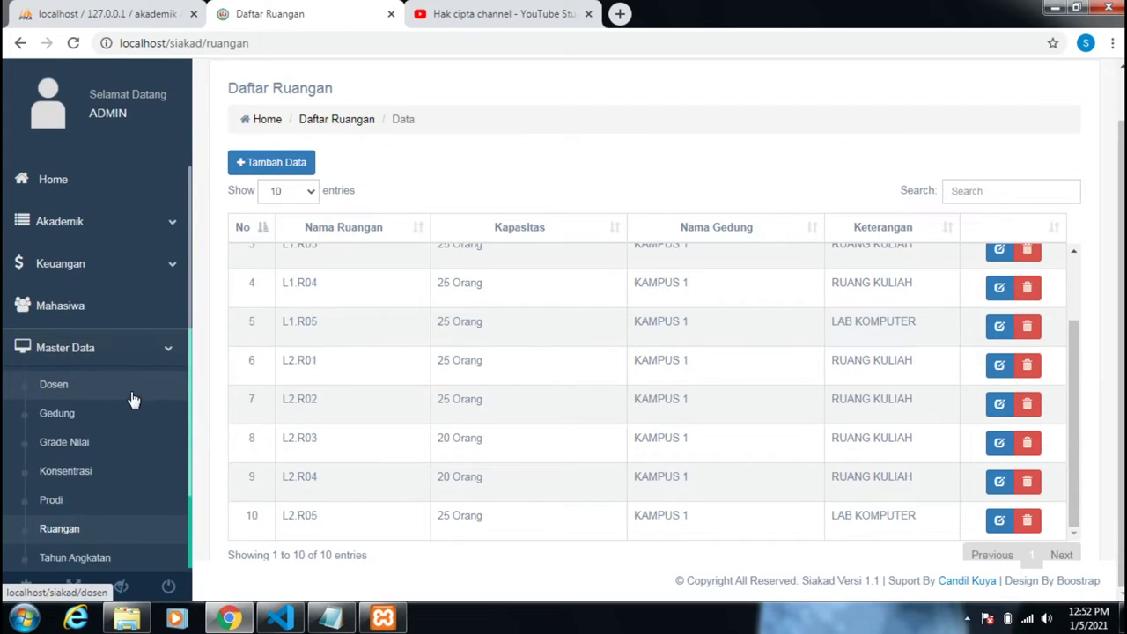
{"action": "left_click", "coordinate": [64, 464]}
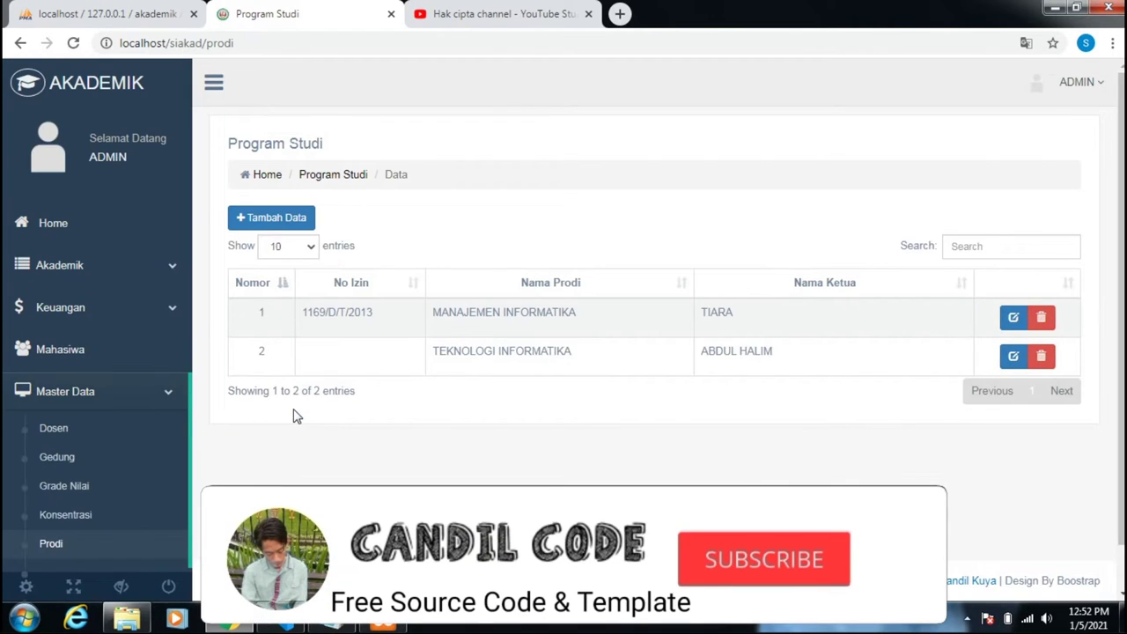
Open the Konsentrasi list in the master data to view the registered concentrations
{"action": "scroll", "coordinate": [114, 400], "scroll_direction": "down", "scroll_amount": 2}
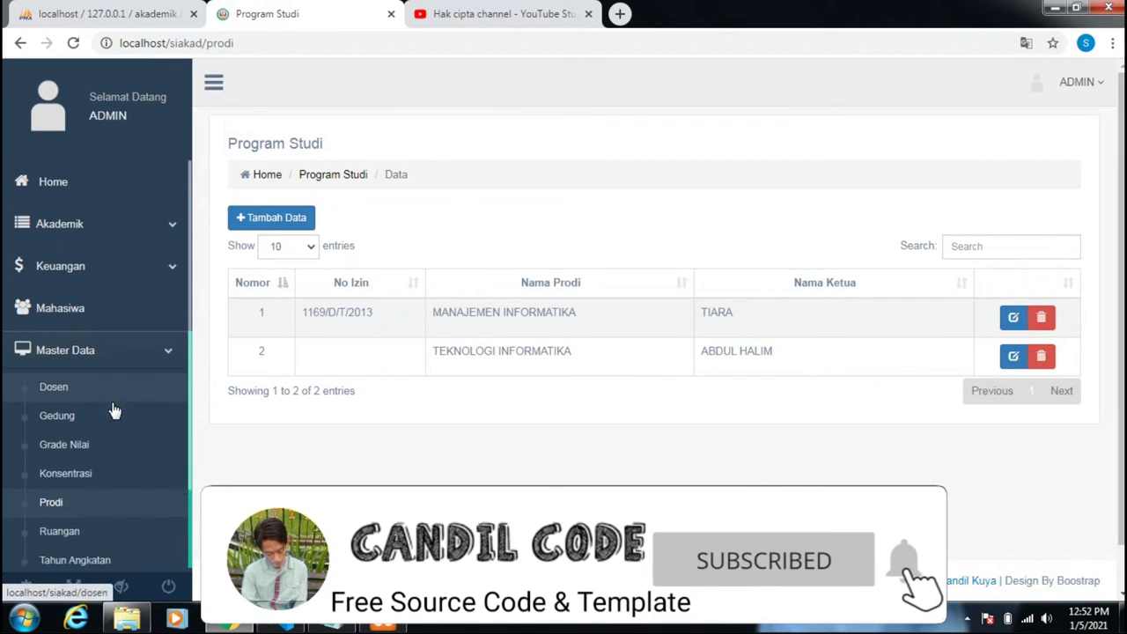
{"action": "left_click", "coordinate": [78, 442]}
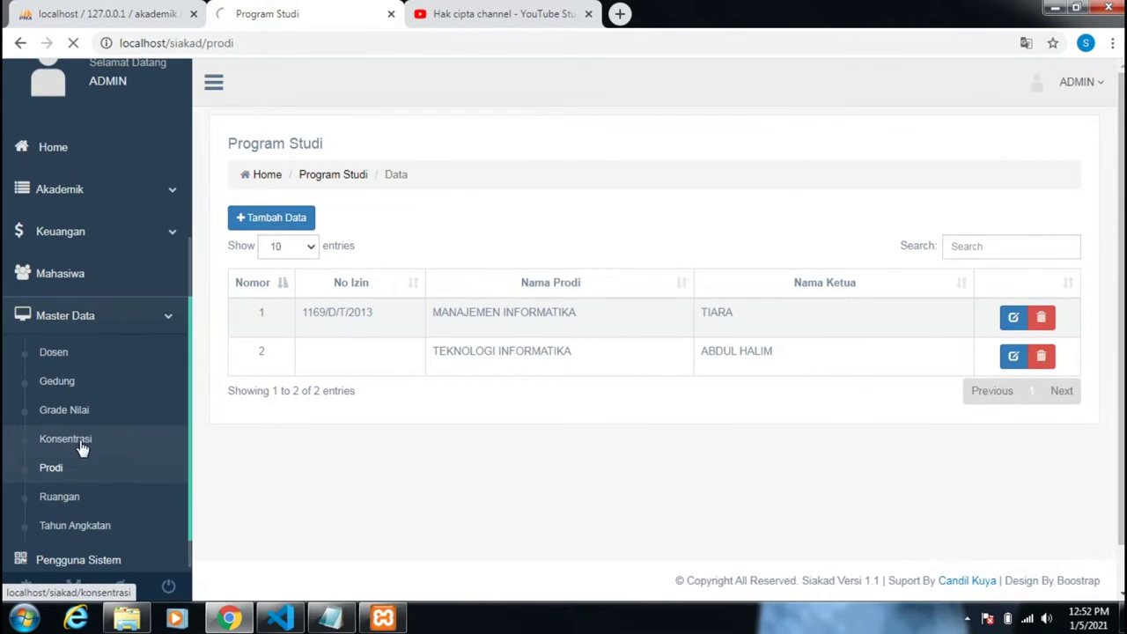
{"action": "scroll", "coordinate": [81, 450], "scroll_direction": "up", "scroll_amount": 1}
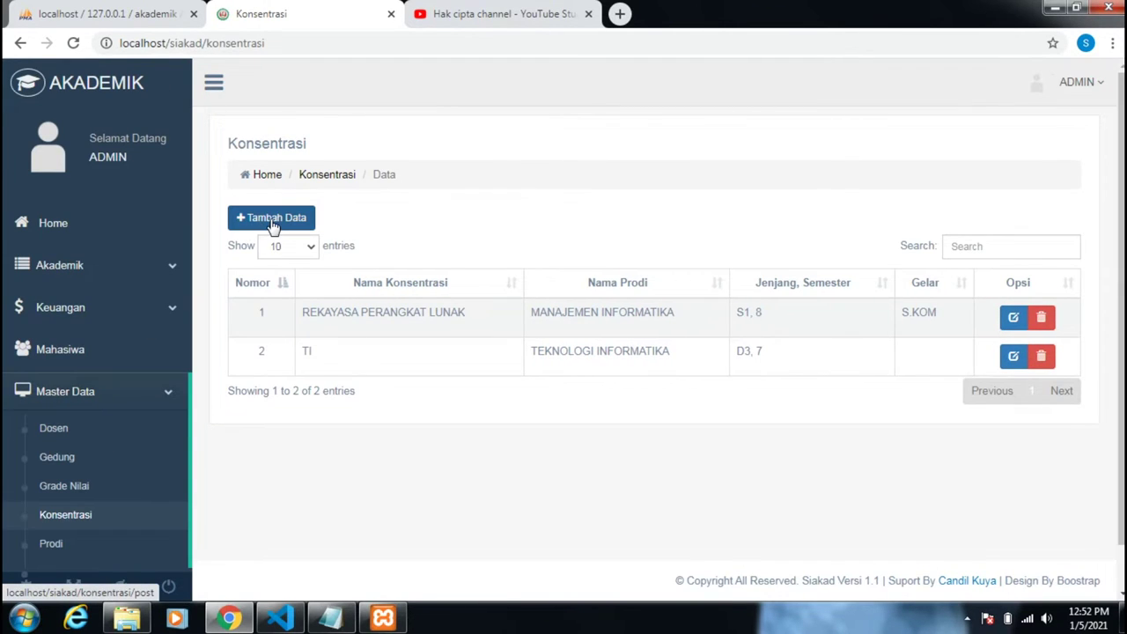
Open the Grade Nilai list in the master data and examine its score ranges and Keterangan entries
{"action": "left_click", "coordinate": [70, 485]}
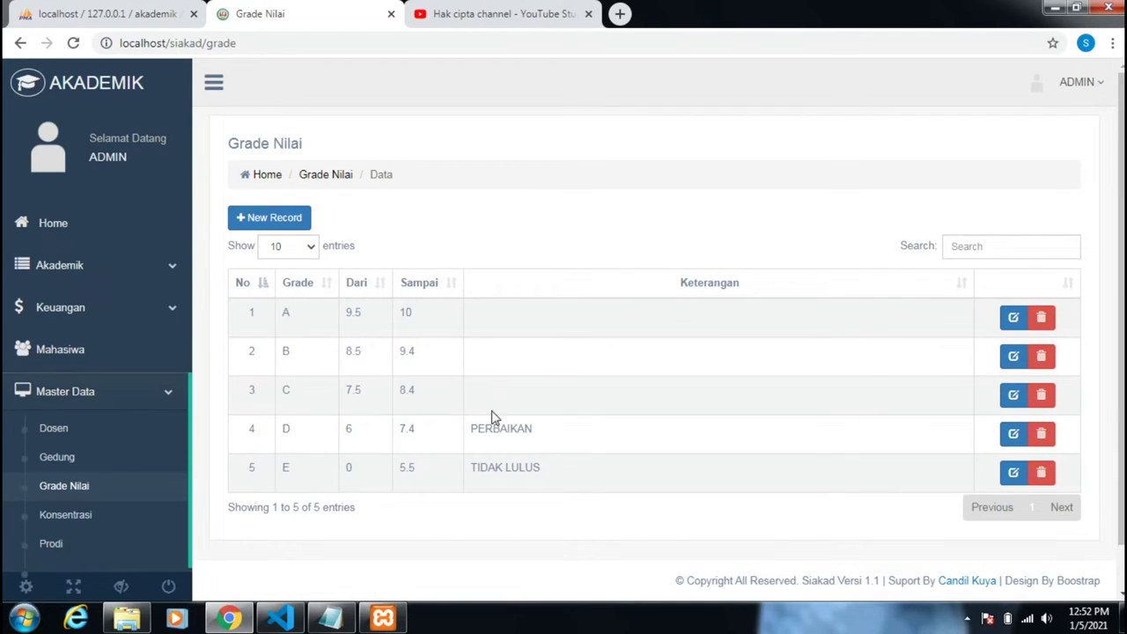
{"action": "double_click", "coordinate": [487, 429]}
{"action": "left_click", "coordinate": [483, 287]}
View the Gedung list in the master data, and open the Dosen list
{"action": "left_click", "coordinate": [86, 460]}
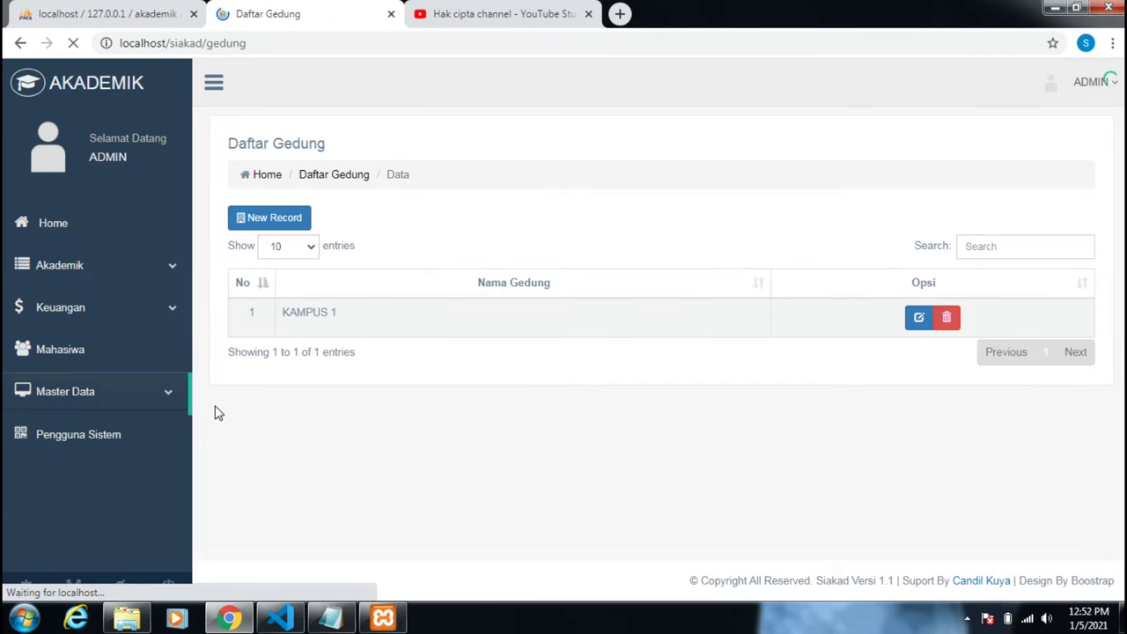
{"action": "left_click", "coordinate": [101, 391]}
{"action": "left_click", "coordinate": [54, 429]}
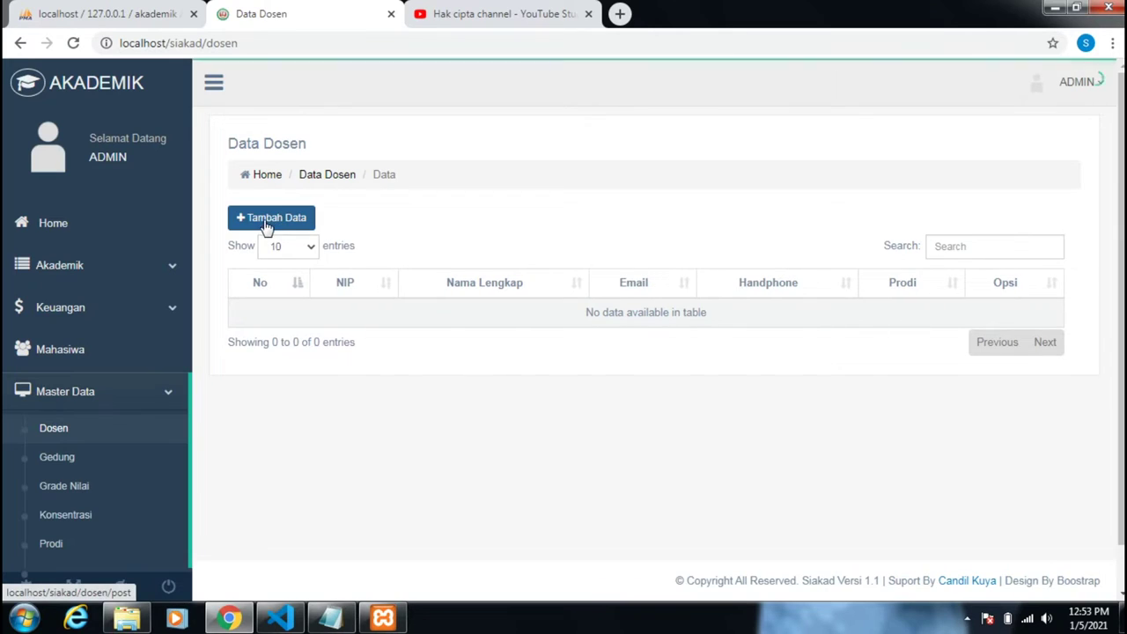
Open the new lecturer entry form and examine all its fields without filling them in
{"action": "left_click", "coordinate": [252, 219]}
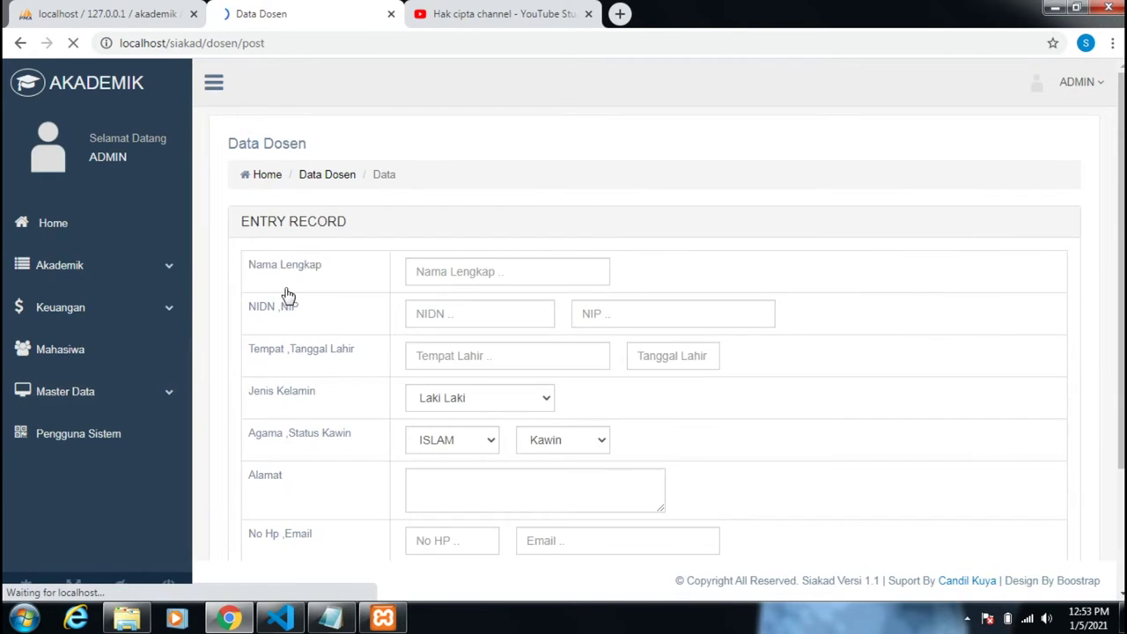
{"action": "scroll", "coordinate": [288, 295], "scroll_direction": "down", "scroll_amount": 2}
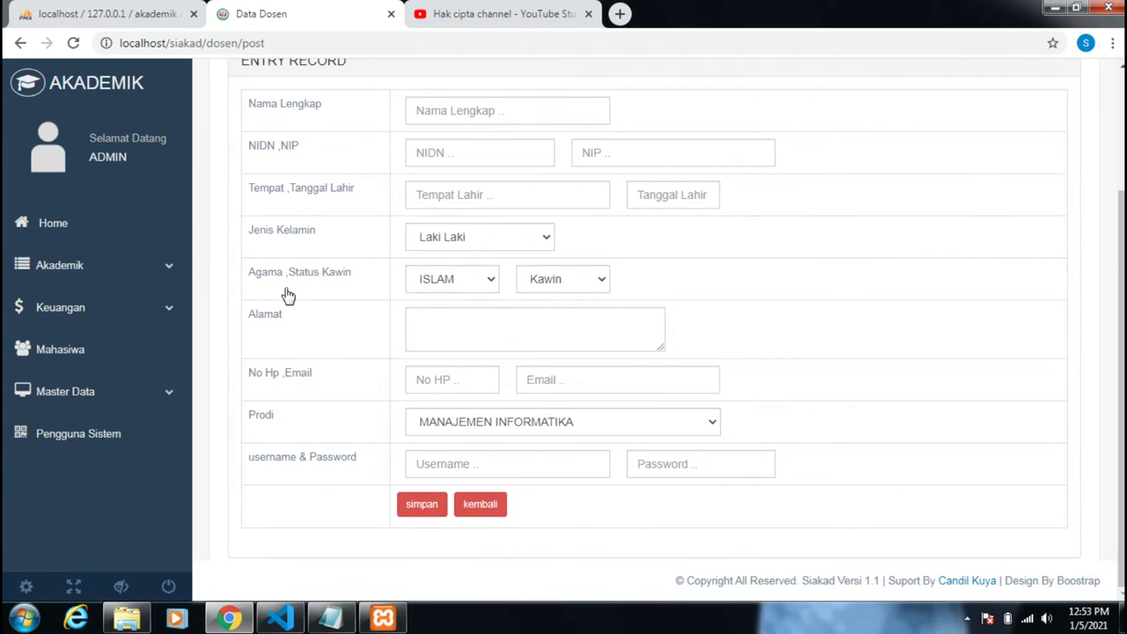
{"action": "scroll", "coordinate": [299, 315], "scroll_direction": "up", "scroll_amount": 2}
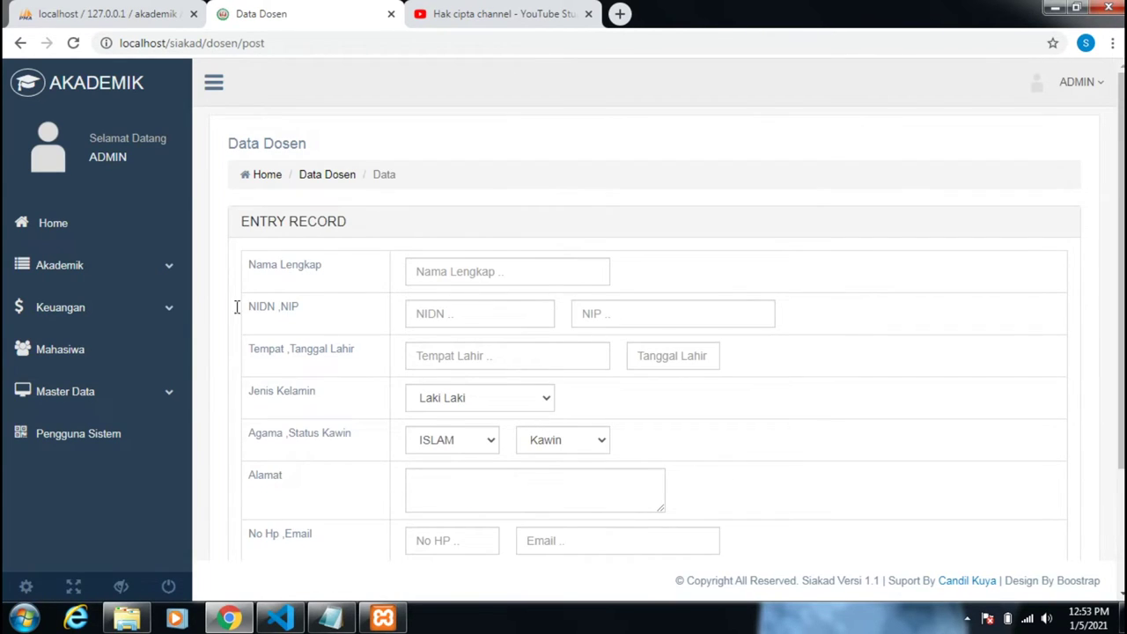
Open Biaya Kuliah in the Keuangan module and start the fee setup for academic year 2020/2021
{"action": "left_click", "coordinate": [81, 308]}
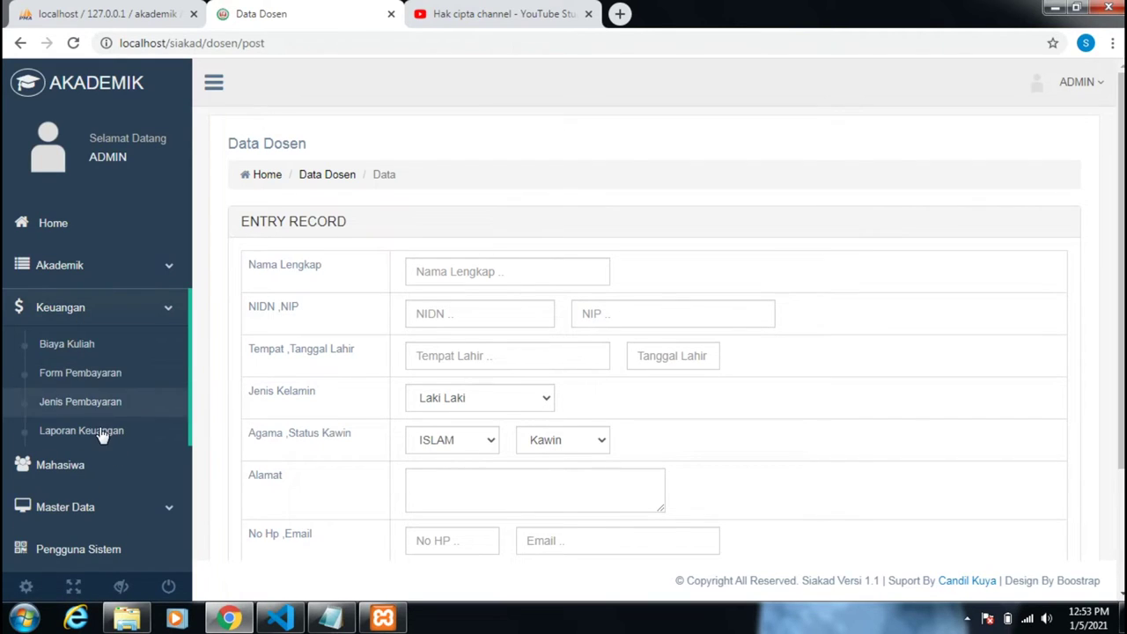
{"action": "left_click", "coordinate": [85, 352]}
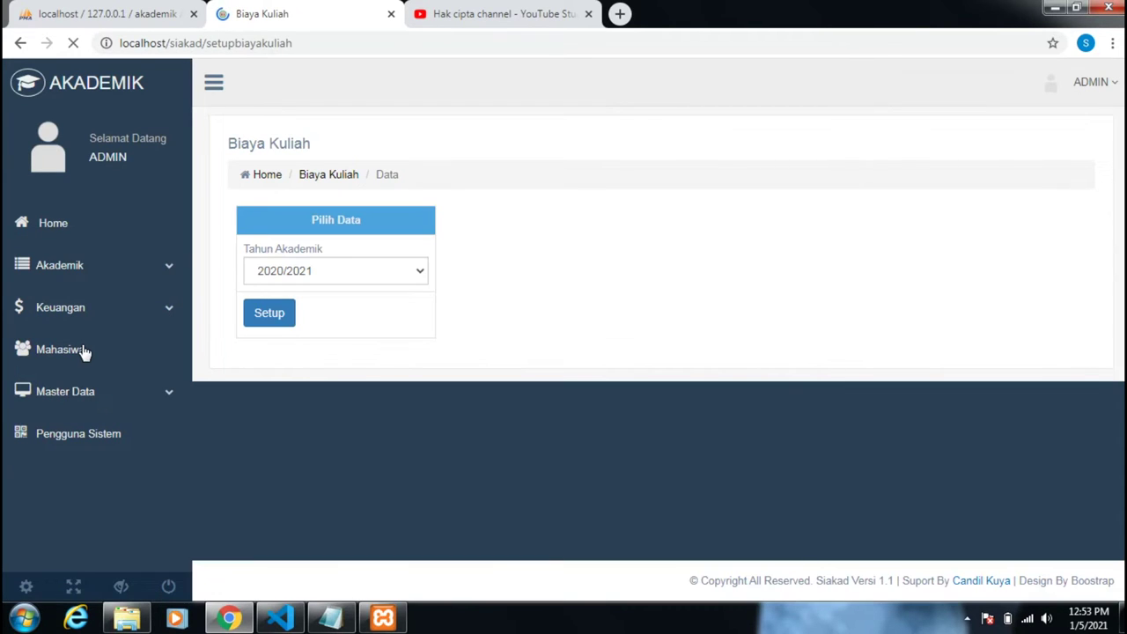
{"action": "left_click", "coordinate": [287, 275]}
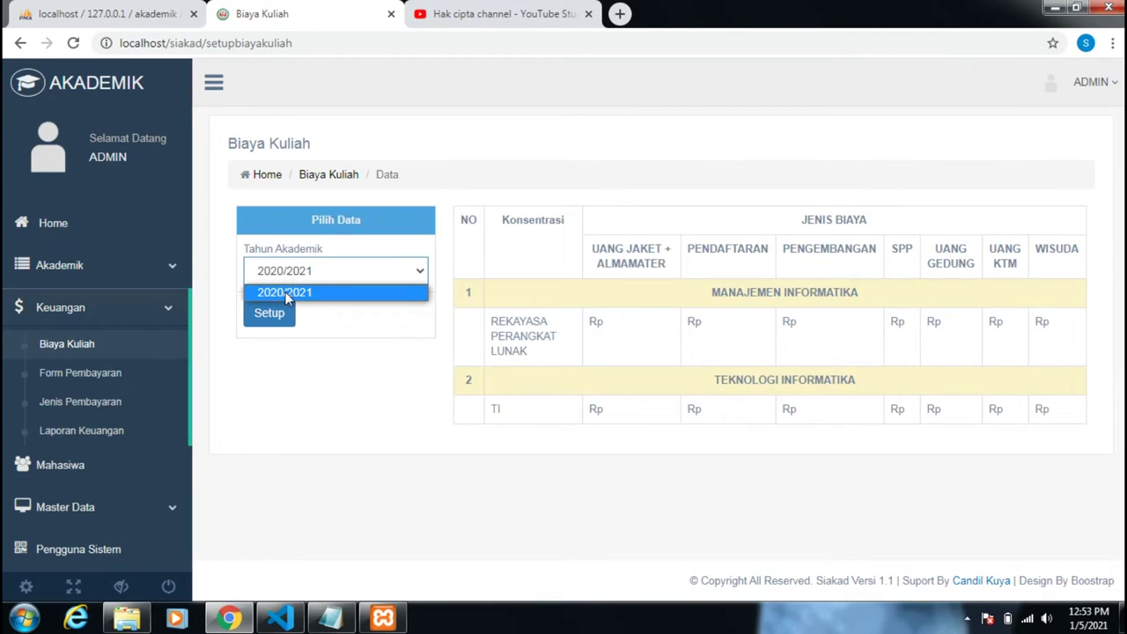
{"action": "left_click", "coordinate": [285, 292]}
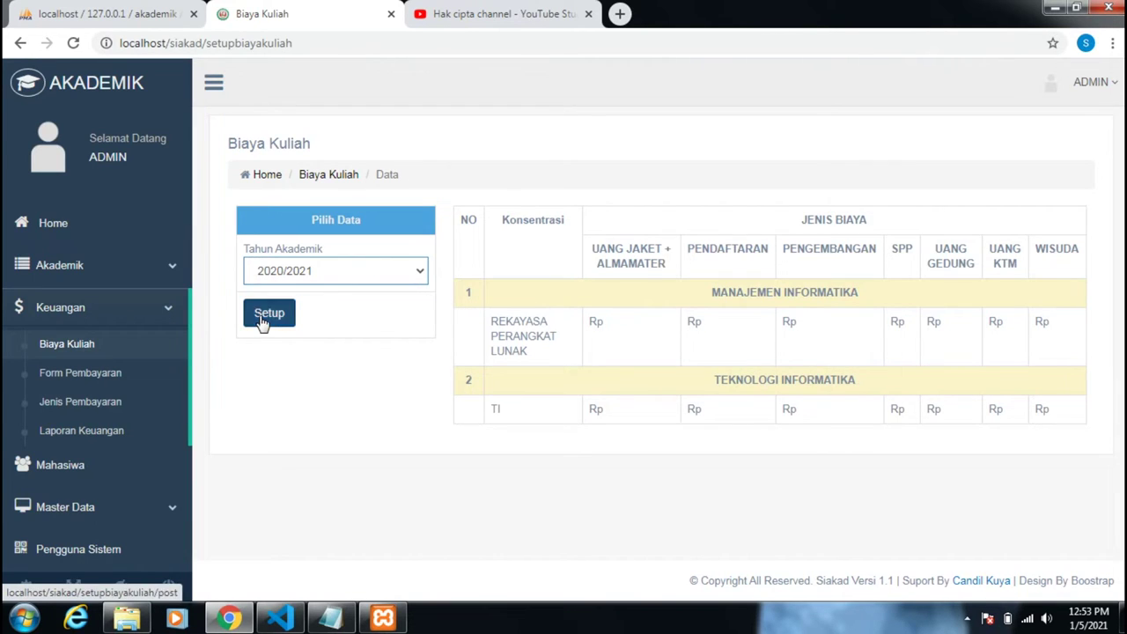
{"action": "left_click", "coordinate": [269, 319]}
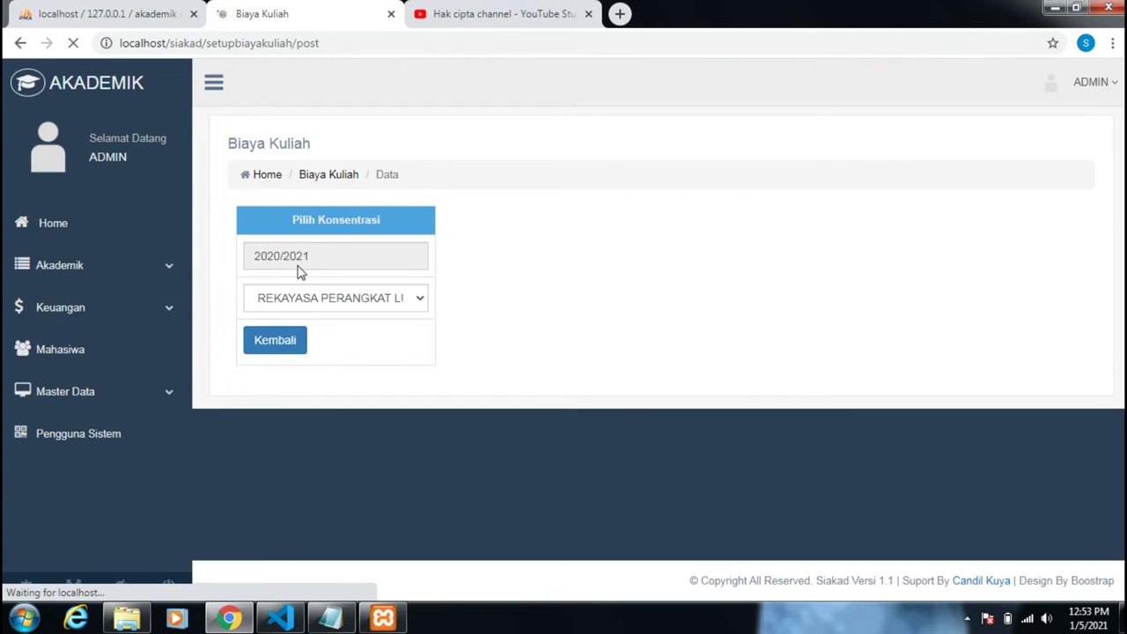
Switch the fee setup's concentration to TI and back to REKAYASA PERANGKAT LUNAK
{"action": "left_click", "coordinate": [321, 302]}
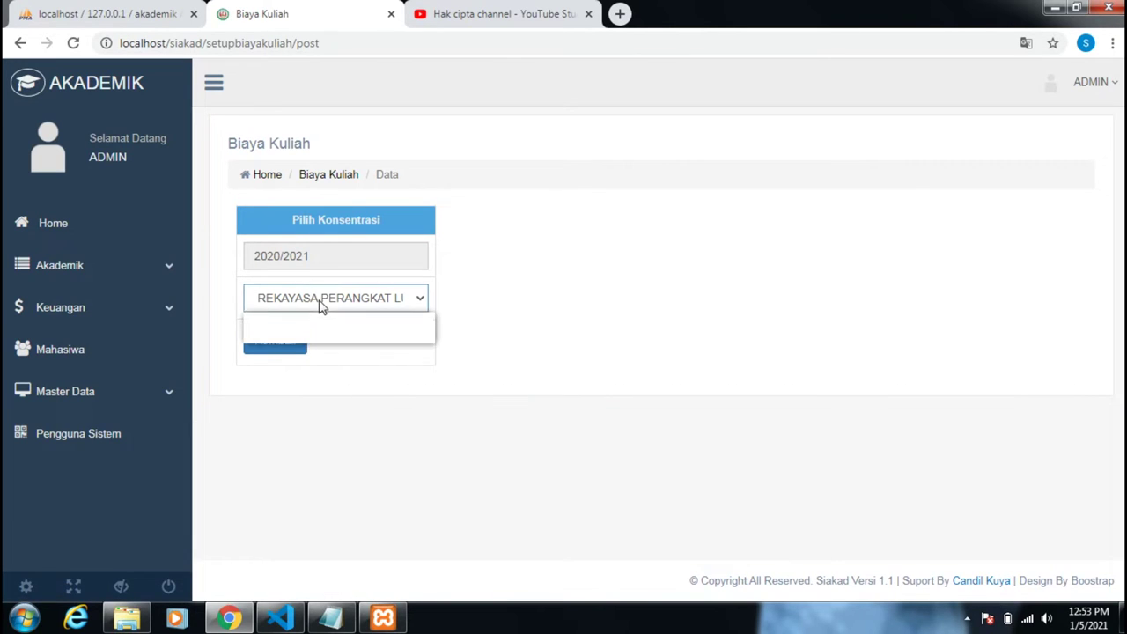
{"action": "left_click", "coordinate": [310, 340]}
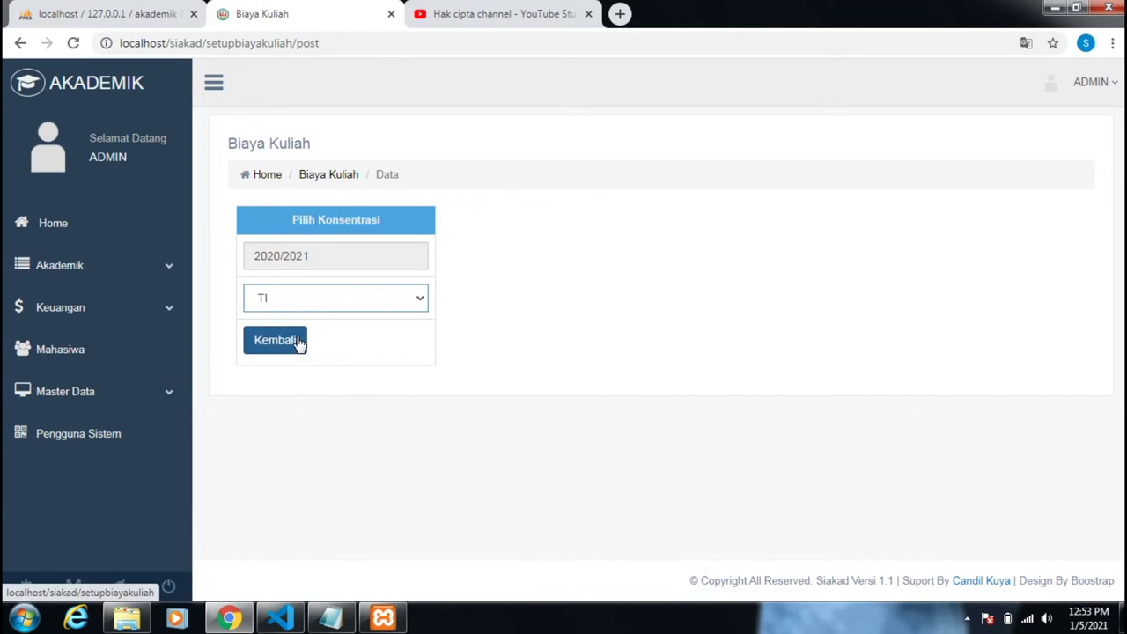
{"action": "left_click", "coordinate": [385, 296]}
{"action": "left_click", "coordinate": [352, 321]}
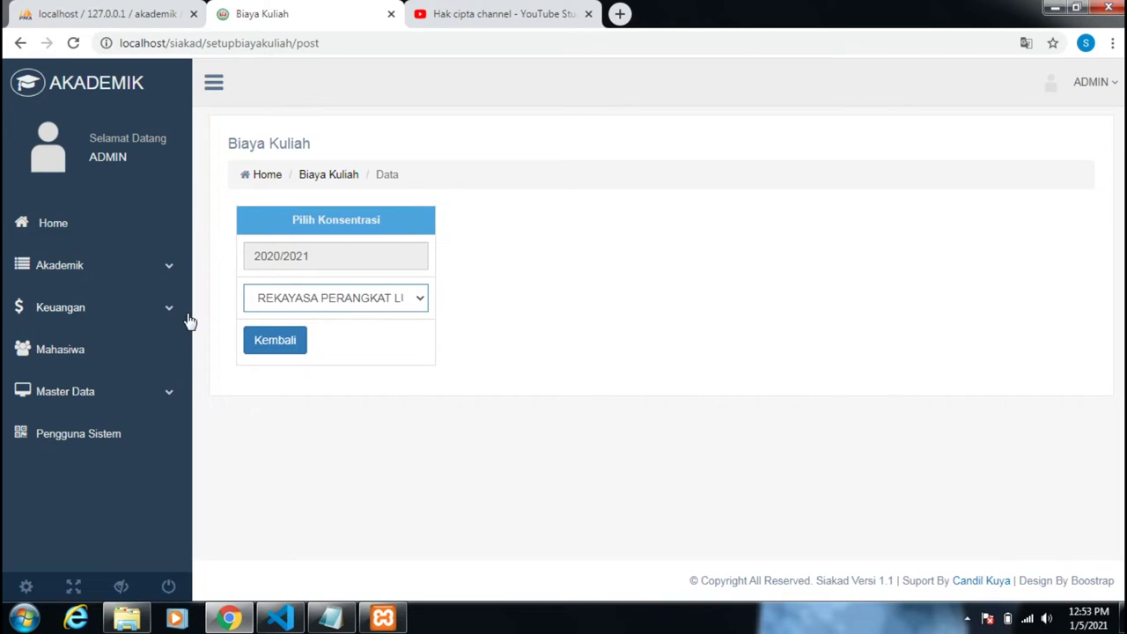
Open Form Pembayaran, choose SPP as the payment type and check the student NIM field without submitting a payment
{"action": "left_click", "coordinate": [92, 318]}
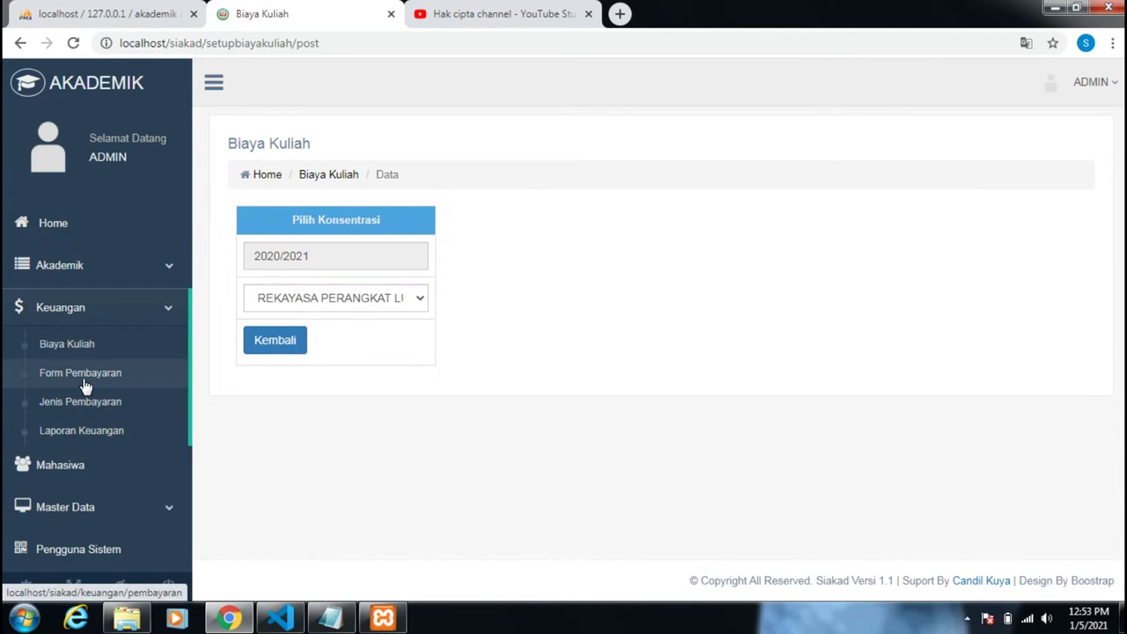
{"action": "left_click", "coordinate": [84, 381]}
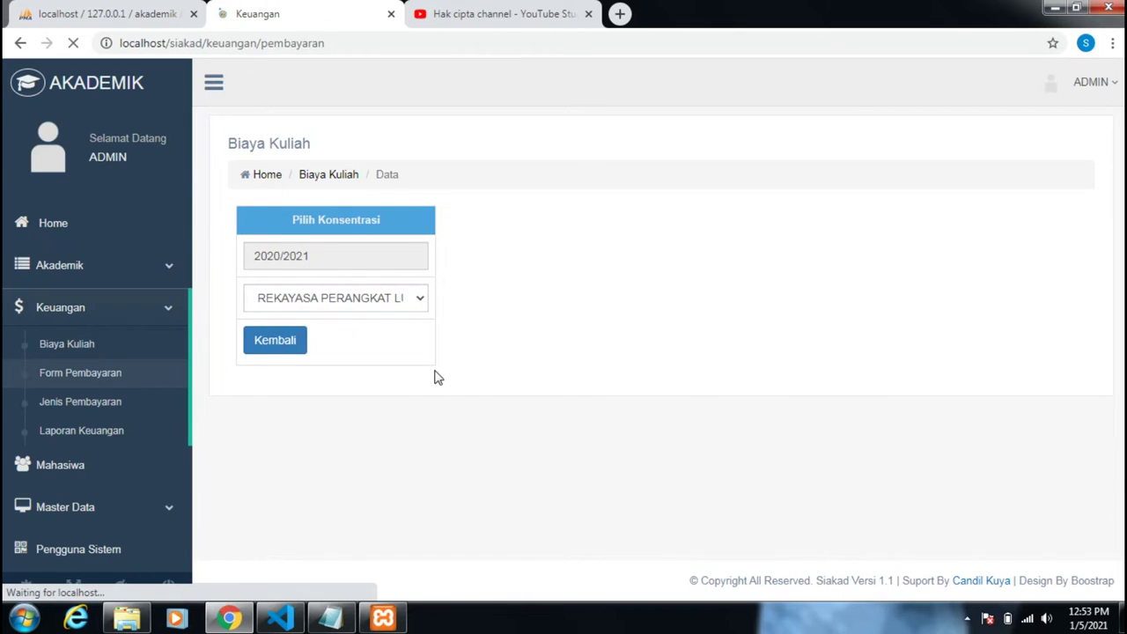
{"action": "left_click", "coordinate": [404, 445]}
{"action": "left_click", "coordinate": [421, 410]}
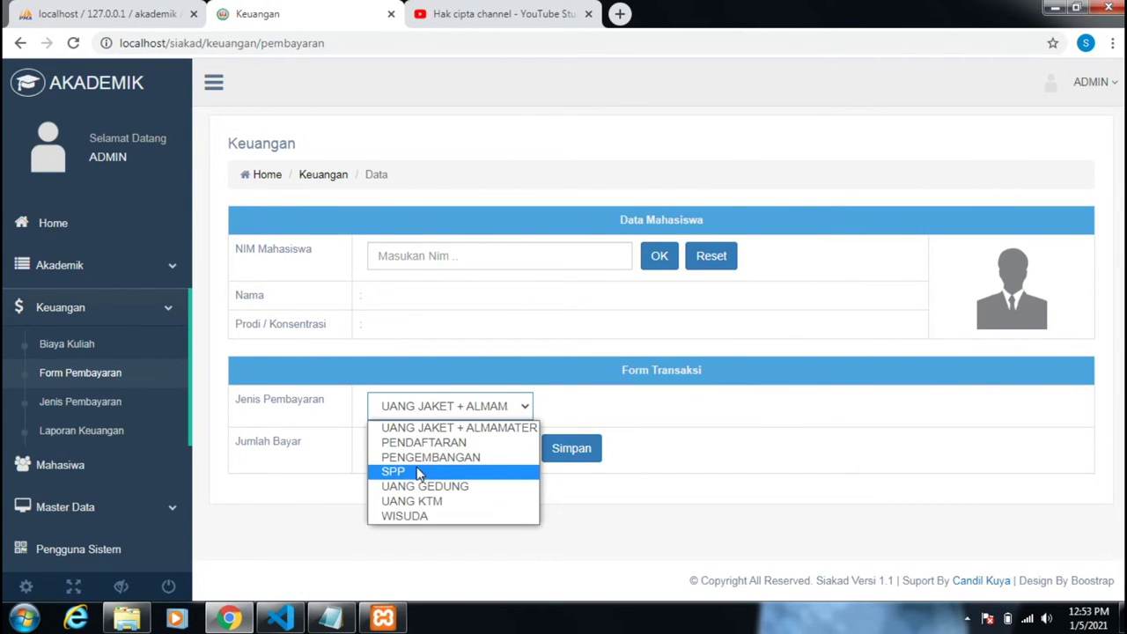
{"action": "left_click", "coordinate": [418, 471]}
{"action": "left_click", "coordinate": [416, 255]}
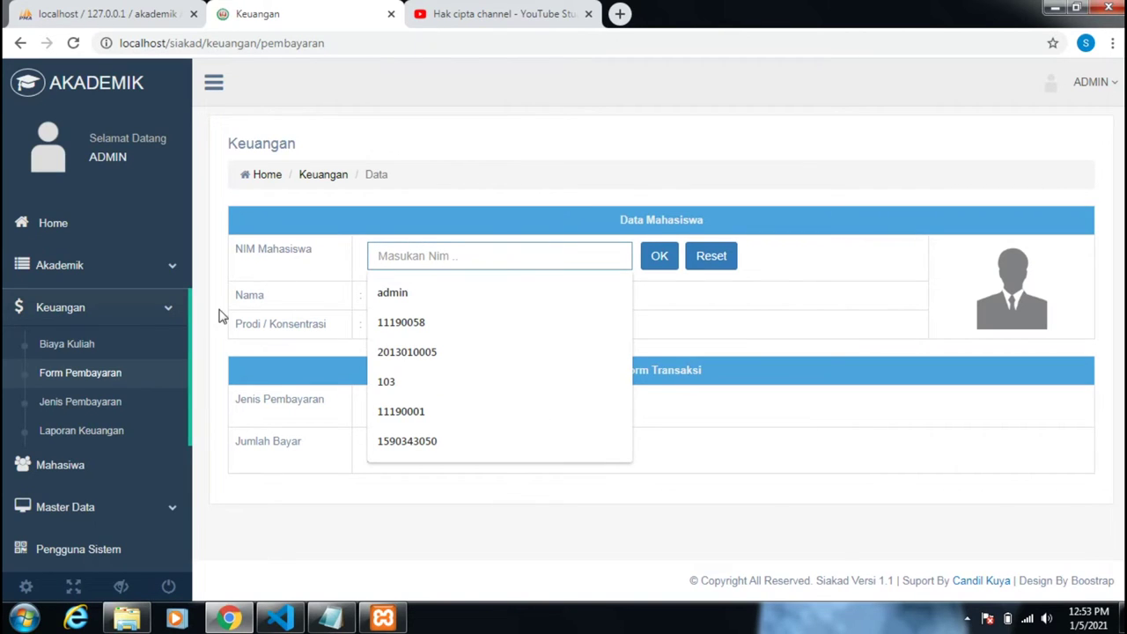
Open the Jenis Pembayaran list in the Keuangan module and look through the payment types
{"action": "left_click", "coordinate": [88, 405]}
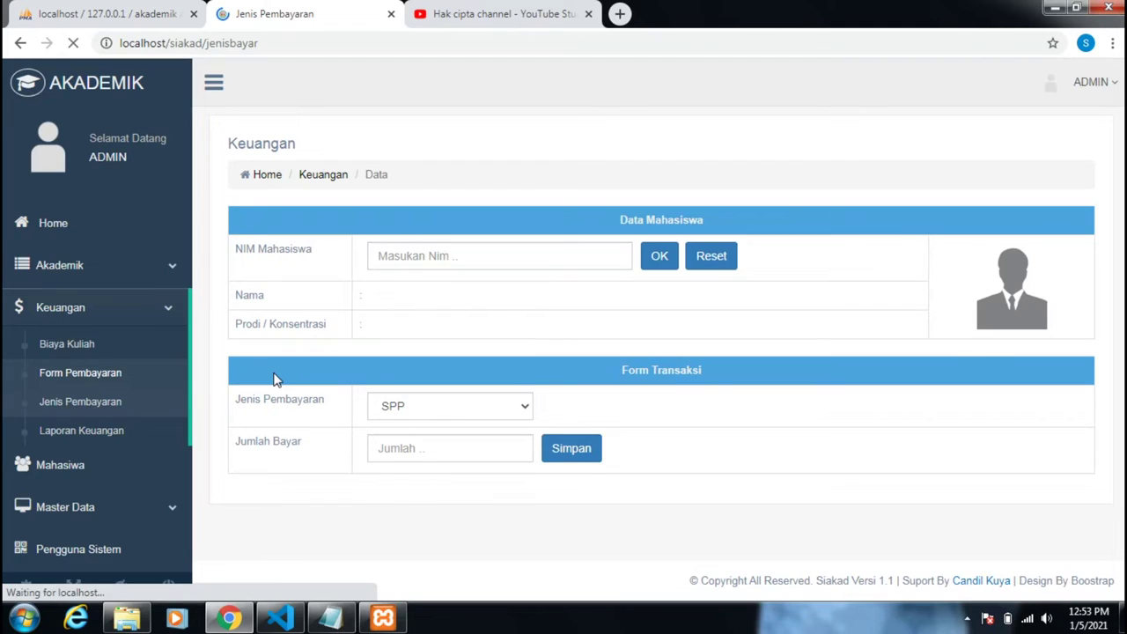
{"action": "scroll", "coordinate": [489, 388], "scroll_direction": "down", "scroll_amount": 1}
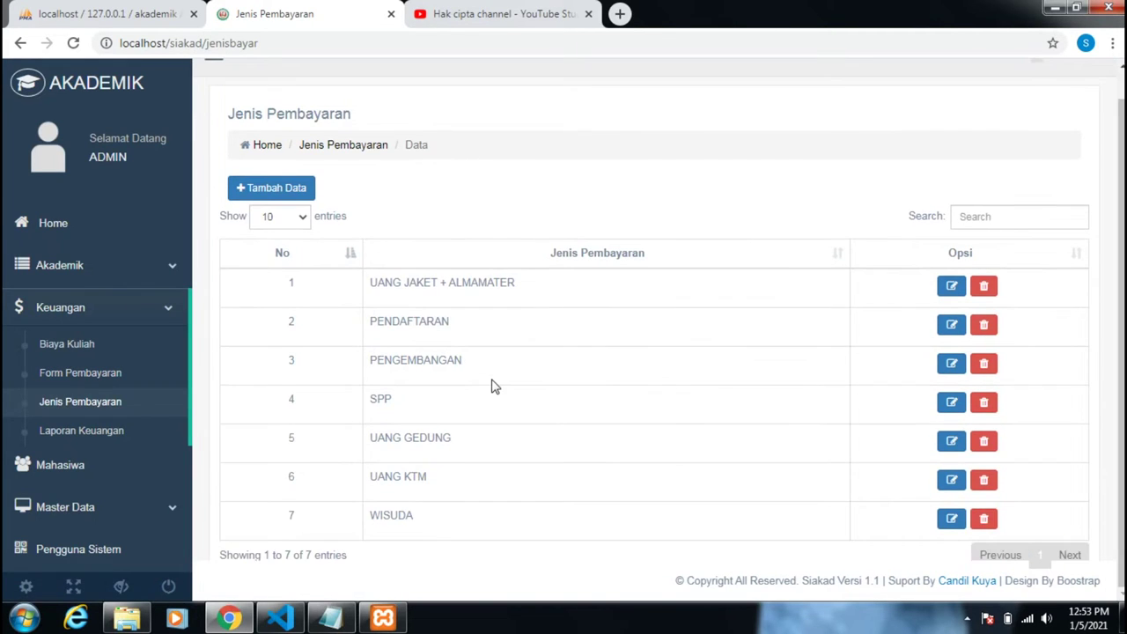
{"action": "scroll", "coordinate": [493, 386], "scroll_direction": "up", "scroll_amount": 1}
{"action": "scroll", "coordinate": [473, 377], "scroll_direction": "down", "scroll_amount": 1}
Open Laporan Keuangan and examine the full width and length of its payment and arrears tables
{"action": "left_click", "coordinate": [98, 430]}
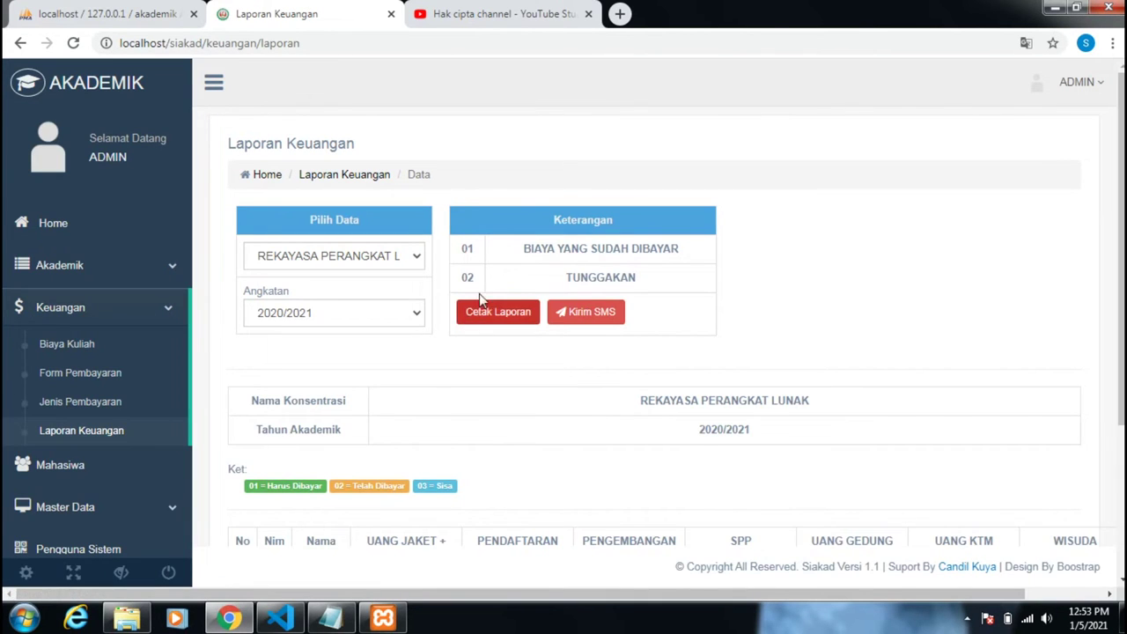
{"action": "scroll", "coordinate": [497, 306], "scroll_direction": "down", "scroll_amount": 3}
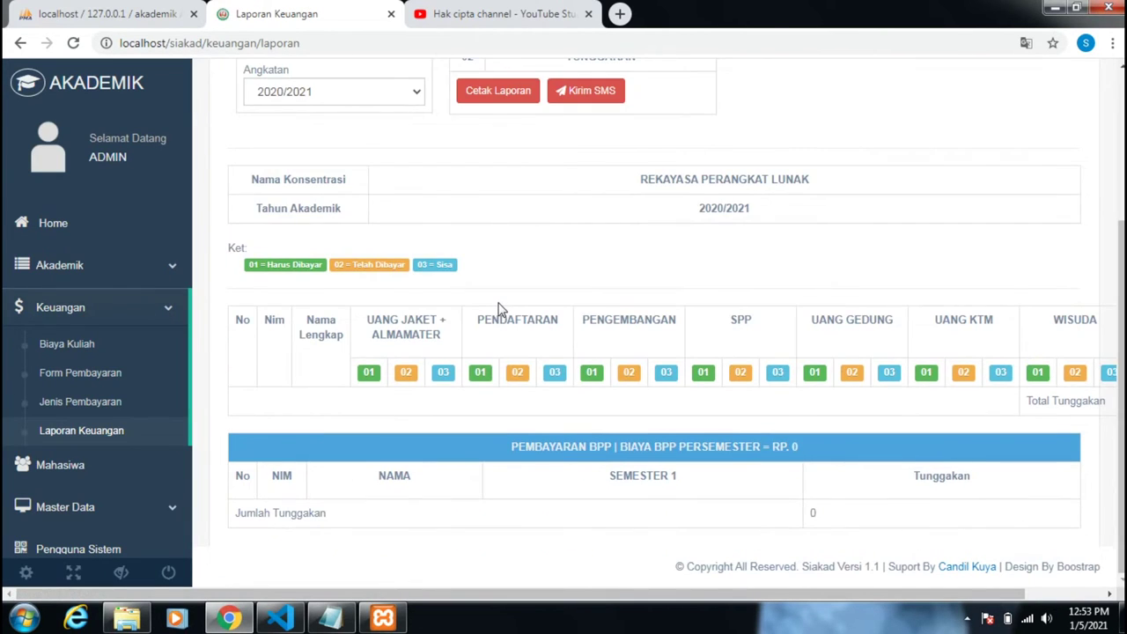
{"action": "scroll", "coordinate": [497, 308], "scroll_direction": "up", "scroll_amount": 1}
{"action": "scroll", "coordinate": [499, 309], "scroll_direction": "down", "scroll_amount": 1}
{"action": "left_click_drag", "start_coordinate": [490, 593], "coordinate": [587, 604]}
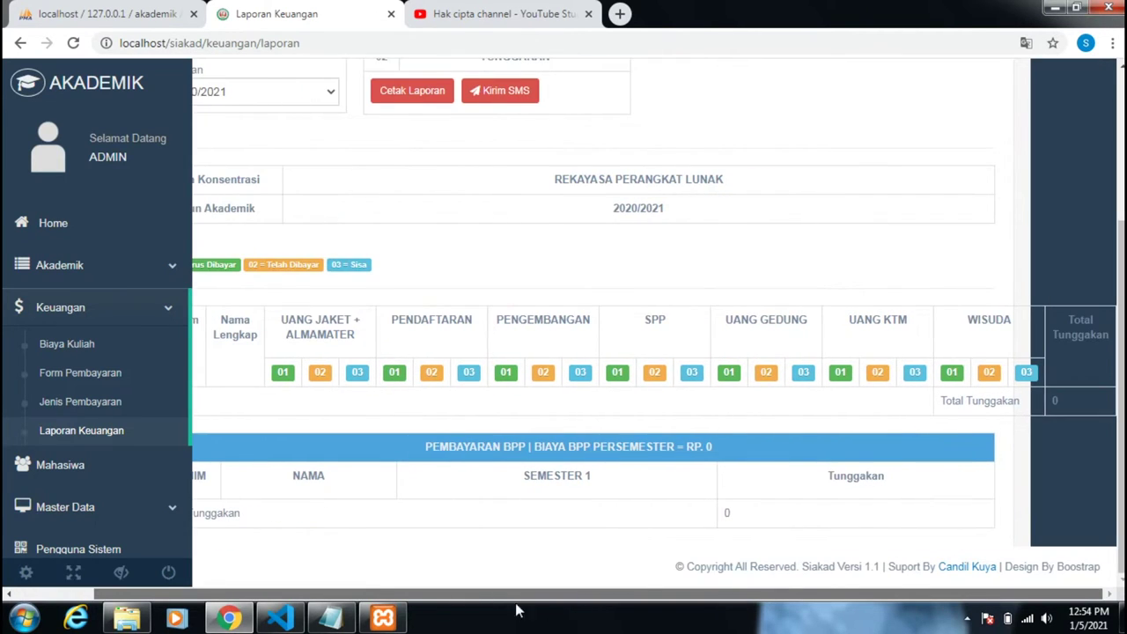
{"action": "left_click_drag", "start_coordinate": [518, 609], "coordinate": [395, 566]}
{"action": "scroll", "coordinate": [515, 168], "scroll_direction": "up", "scroll_amount": 3}
Generate the printable finance report, cancel the print dialog and return to review the Laporan Keuangan page
{"action": "left_click", "coordinate": [498, 319]}
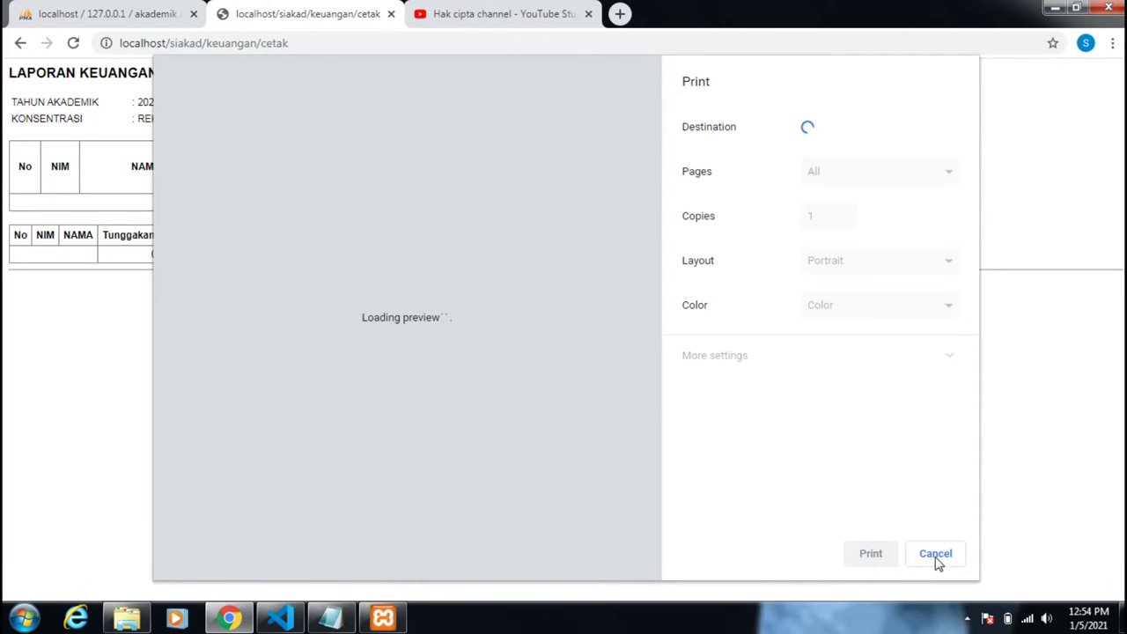
{"action": "left_click", "coordinate": [936, 555]}
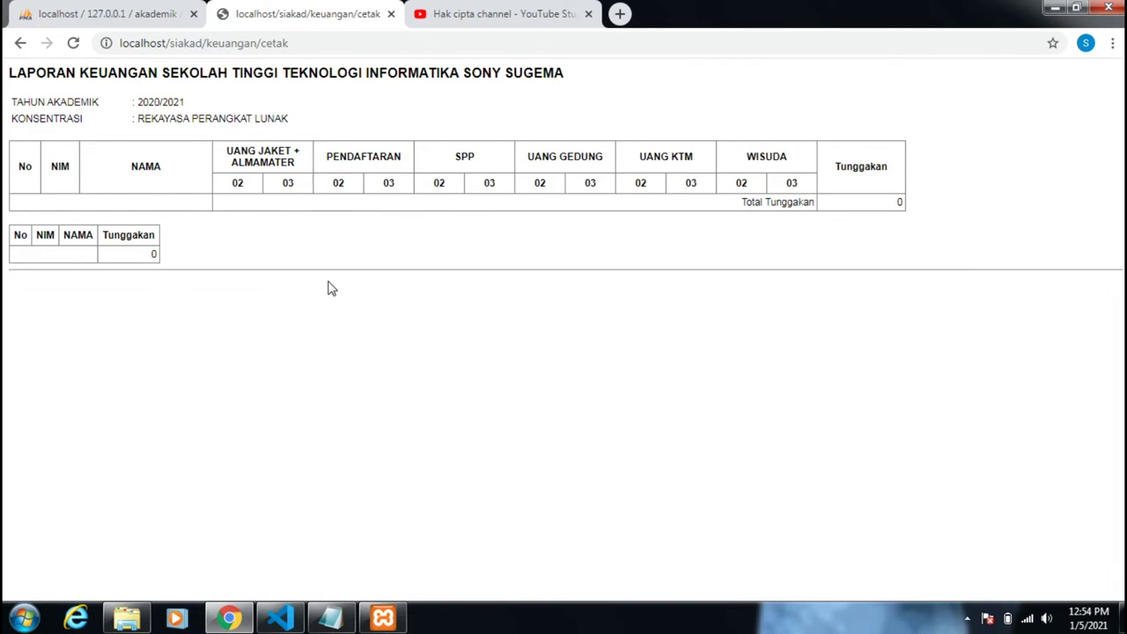
{"action": "left_click", "coordinate": [21, 44]}
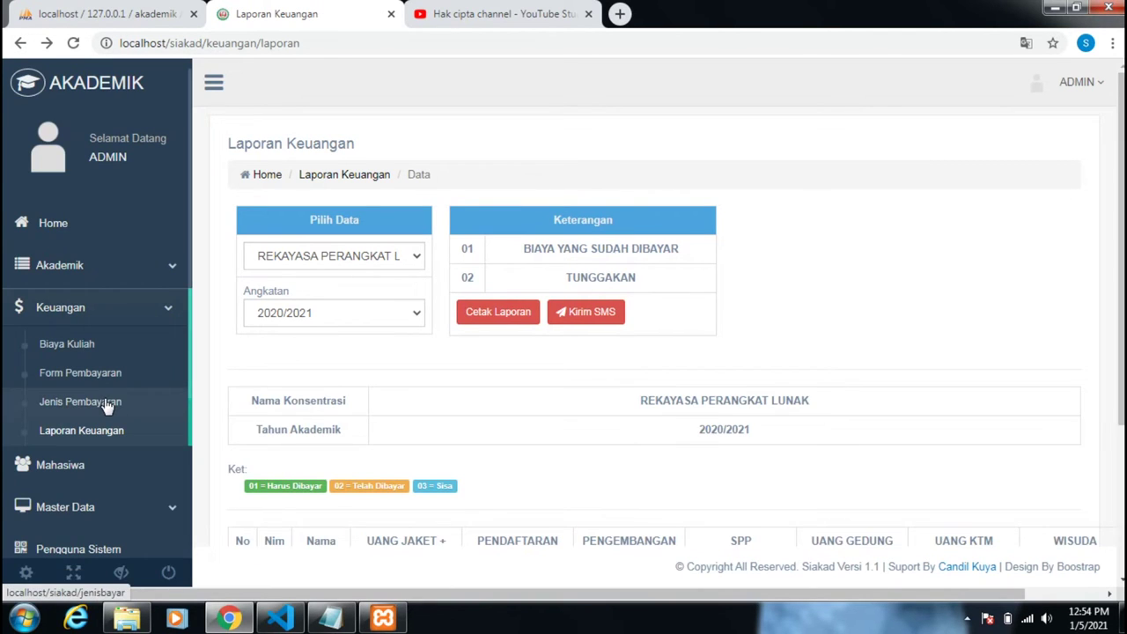
{"action": "scroll", "coordinate": [330, 400], "scroll_direction": "down", "scroll_amount": 3}
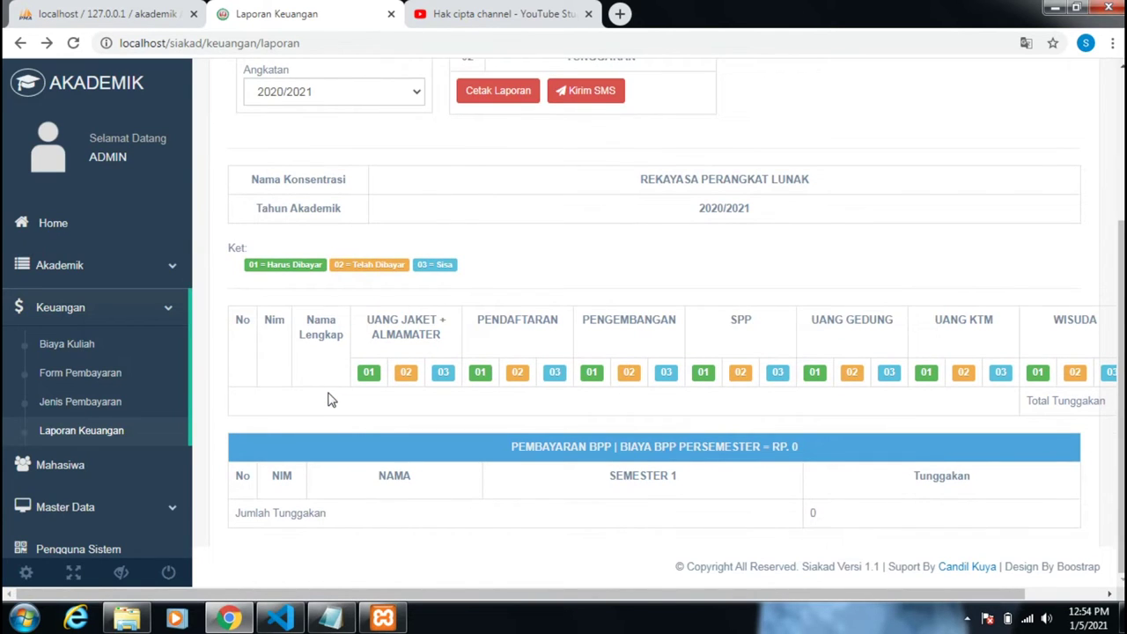
{"action": "scroll", "coordinate": [330, 401], "scroll_direction": "up", "scroll_amount": 3}
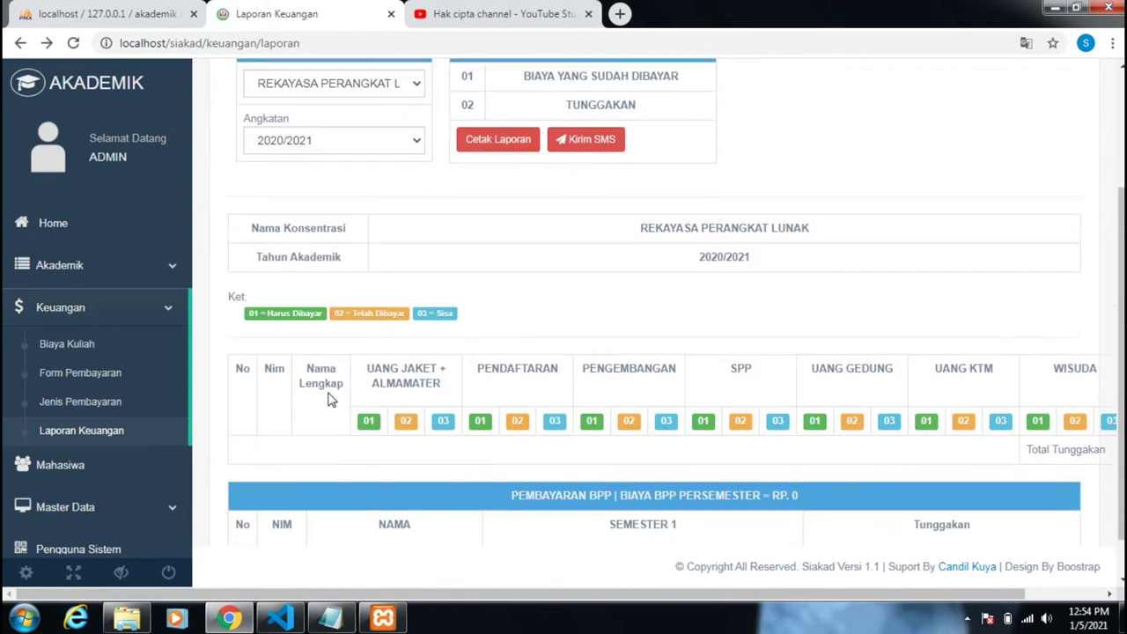
Open the Tahun Akademik list in the Akademik module, open the 2020/2021 record for editing and view its status options
{"action": "left_click", "coordinate": [78, 273]}
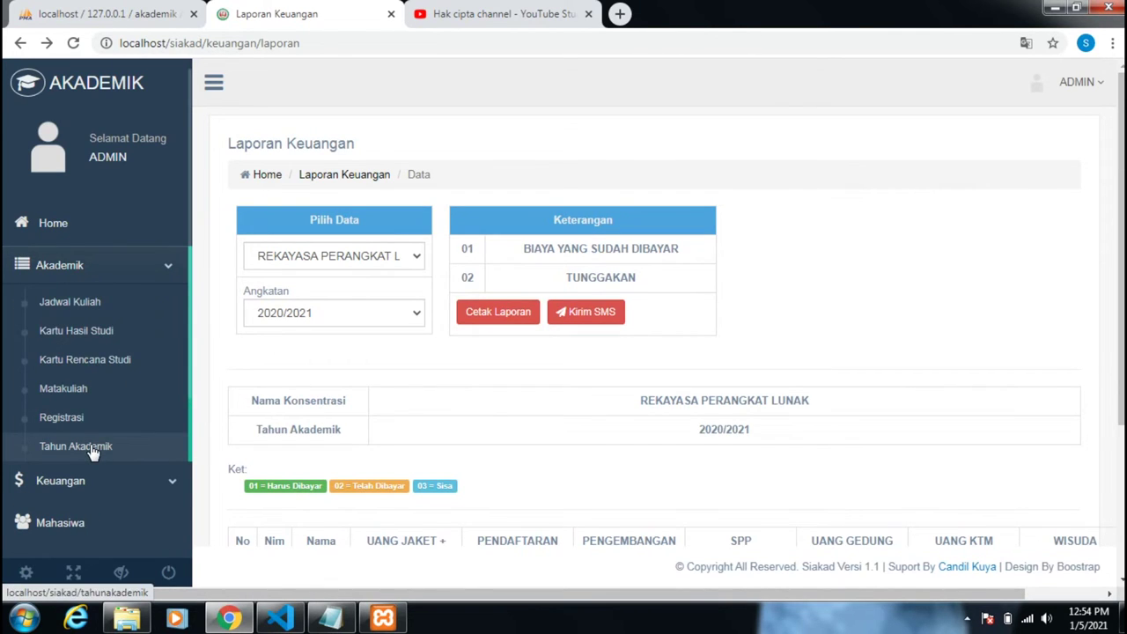
{"action": "left_click", "coordinate": [94, 449]}
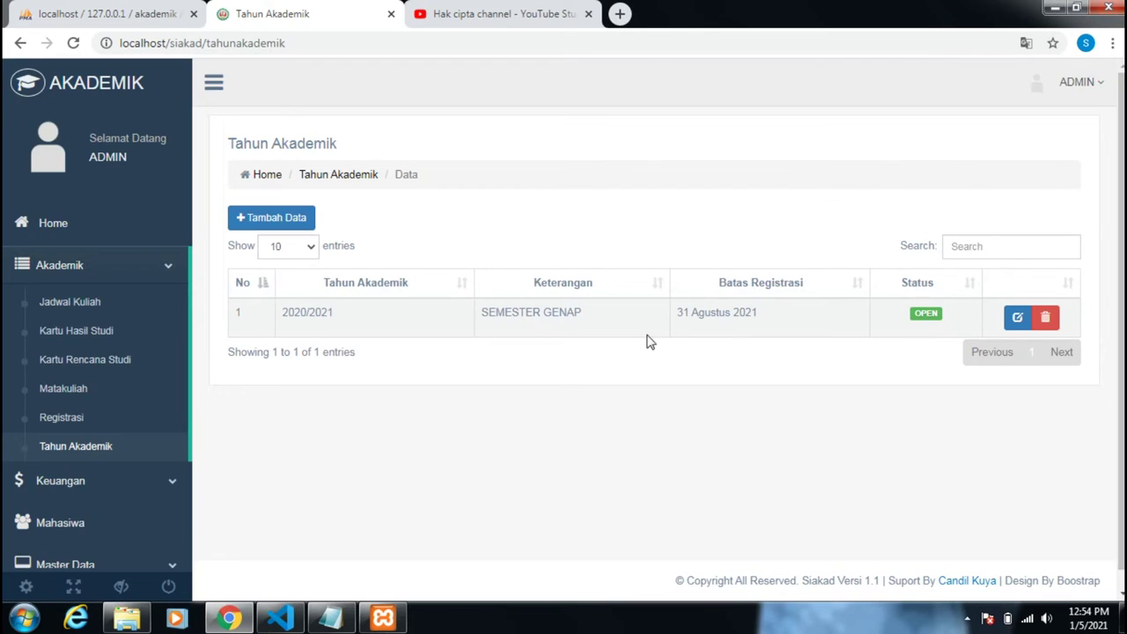
{"action": "left_click", "coordinate": [1017, 318]}
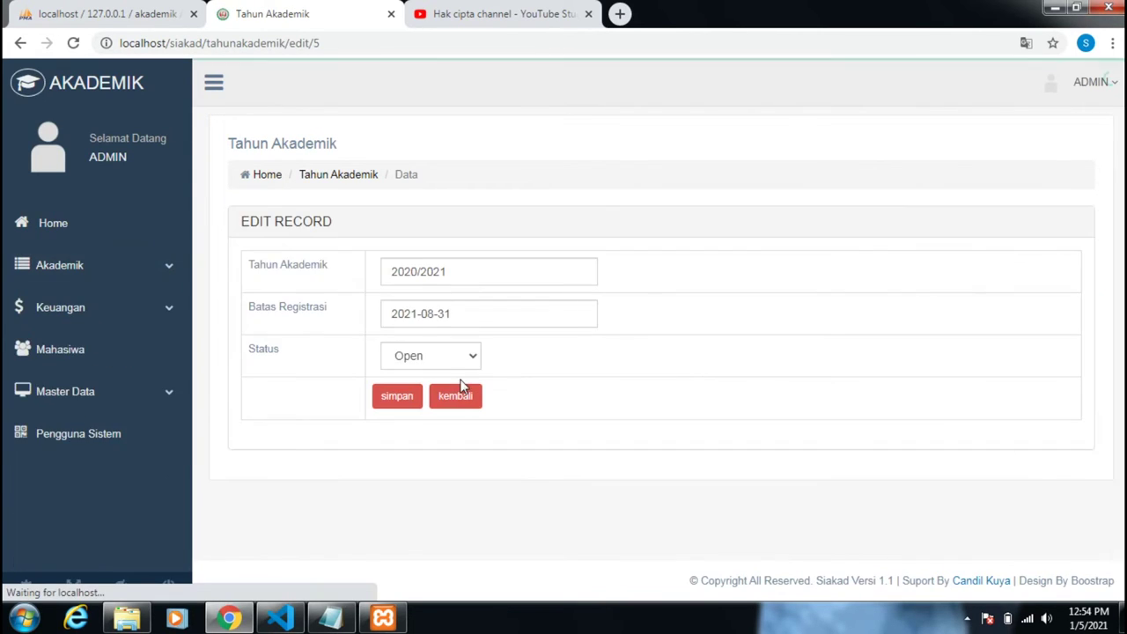
{"action": "left_click", "coordinate": [403, 355]}
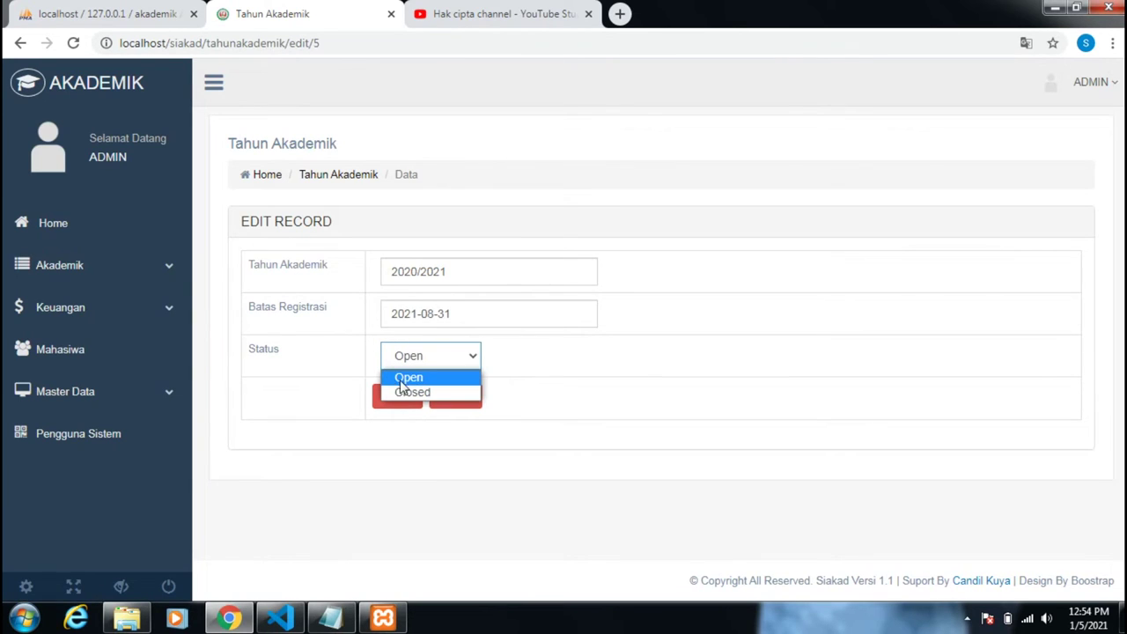
Open Registrasi in the Akademik module and show the re-registration list for the Teknologi Informatika program
{"action": "left_click", "coordinate": [127, 279]}
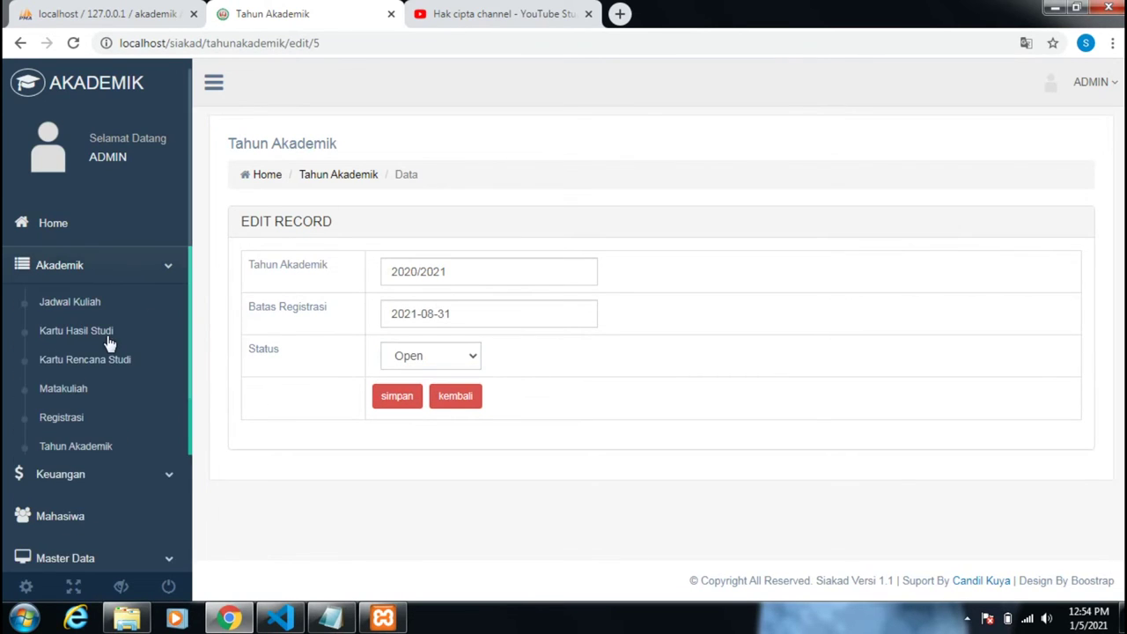
{"action": "left_click", "coordinate": [87, 422]}
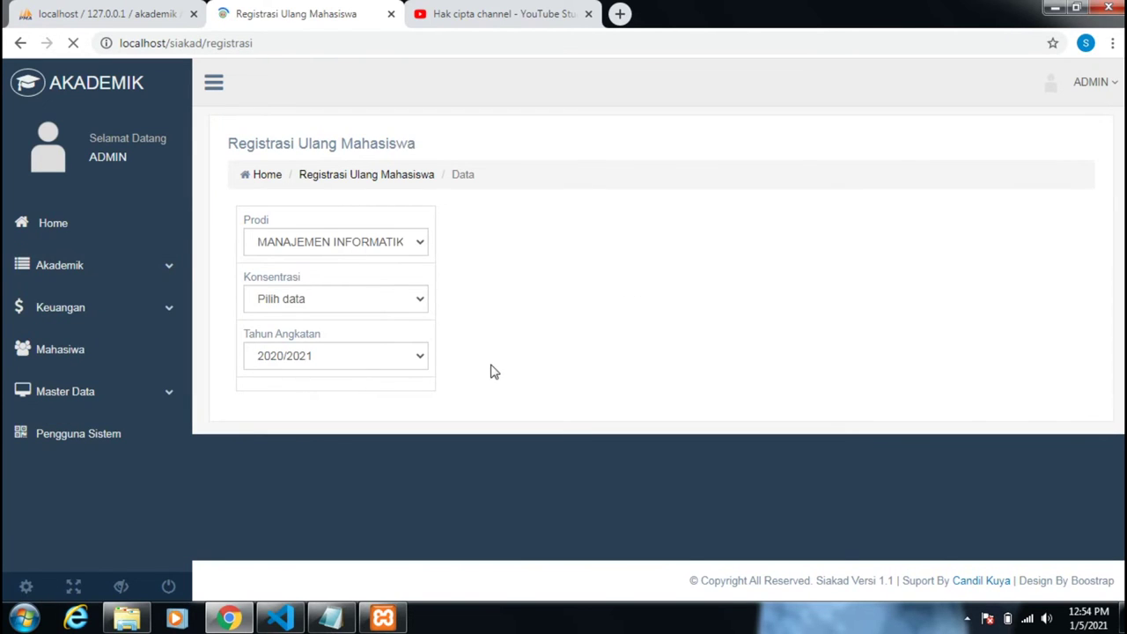
{"action": "left_click", "coordinate": [333, 300]}
{"action": "left_click", "coordinate": [347, 244]}
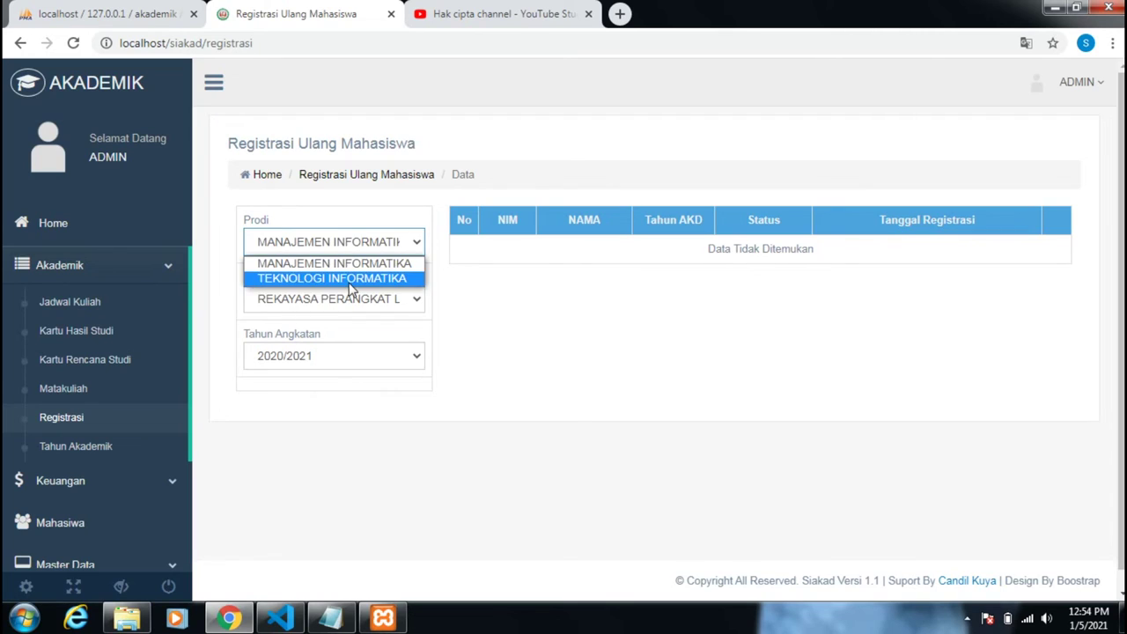
{"action": "left_click", "coordinate": [349, 280]}
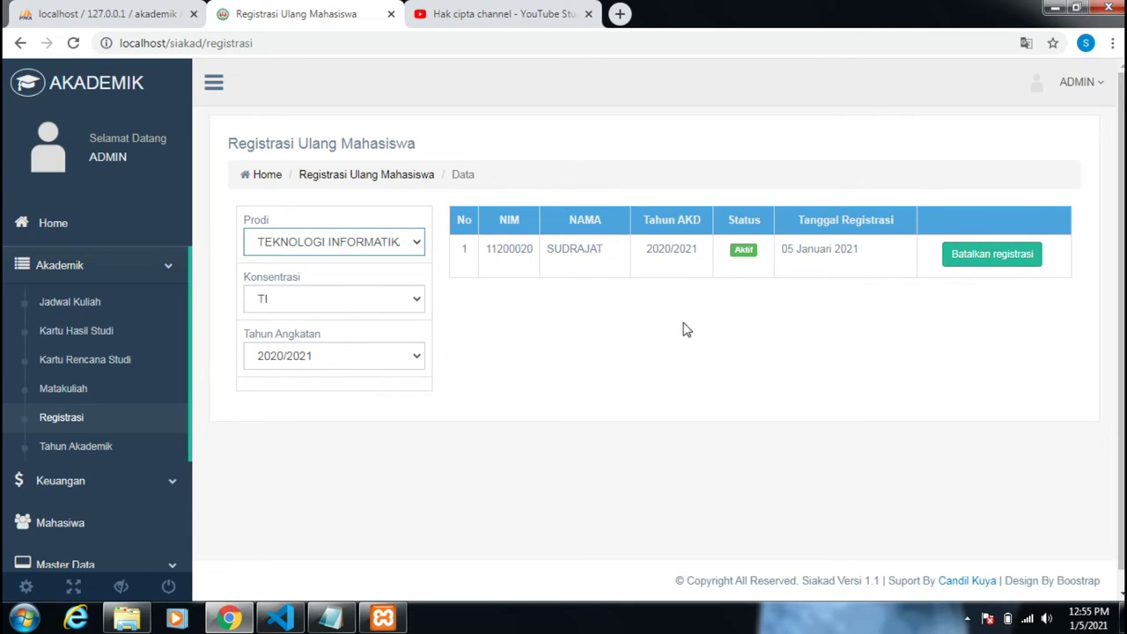
Cancel the listed student's registration and register the student again under Teknologi Informatika, concentration TI
{"action": "left_click", "coordinate": [1006, 263]}
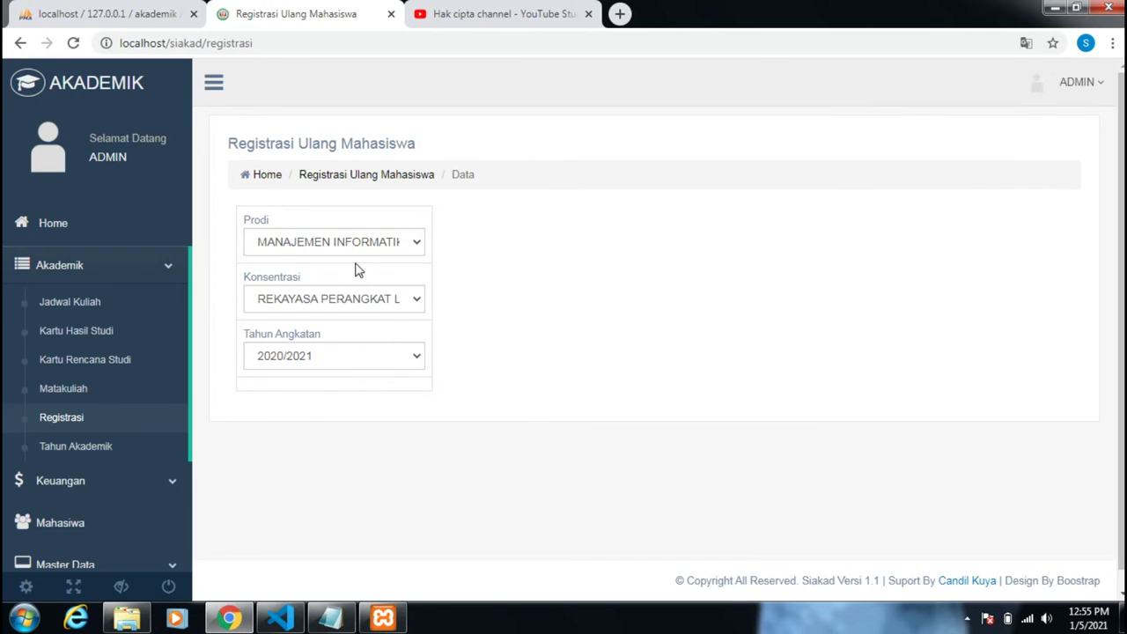
{"action": "left_click", "coordinate": [395, 252]}
{"action": "left_click", "coordinate": [387, 279]}
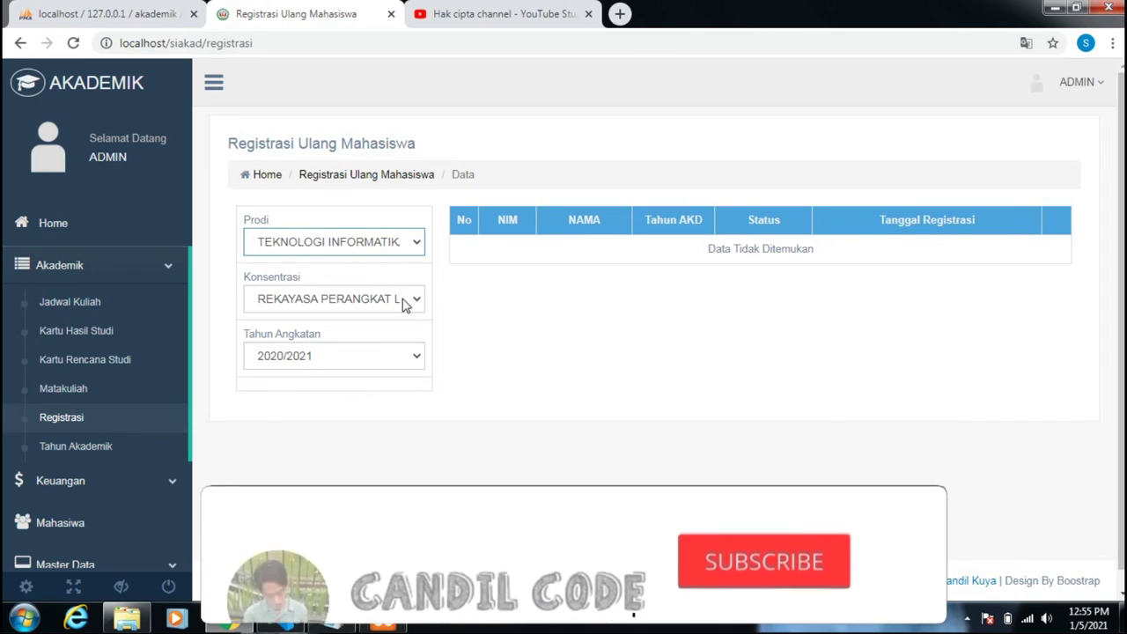
{"action": "left_click", "coordinate": [400, 299]}
{"action": "left_click", "coordinate": [604, 328]}
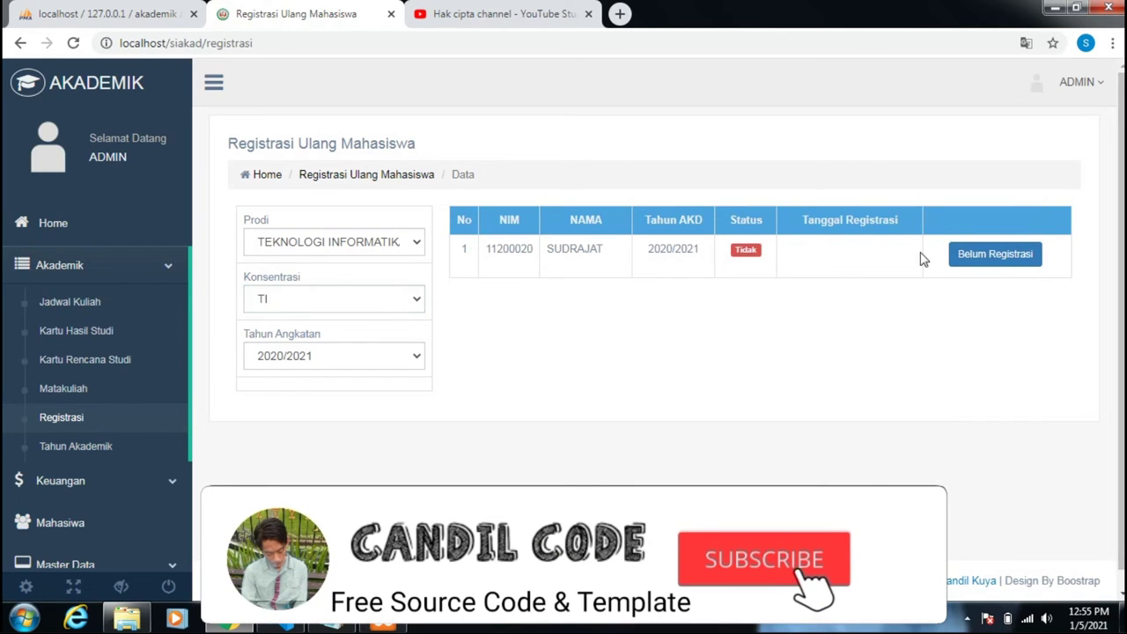
{"action": "left_click", "coordinate": [968, 254]}
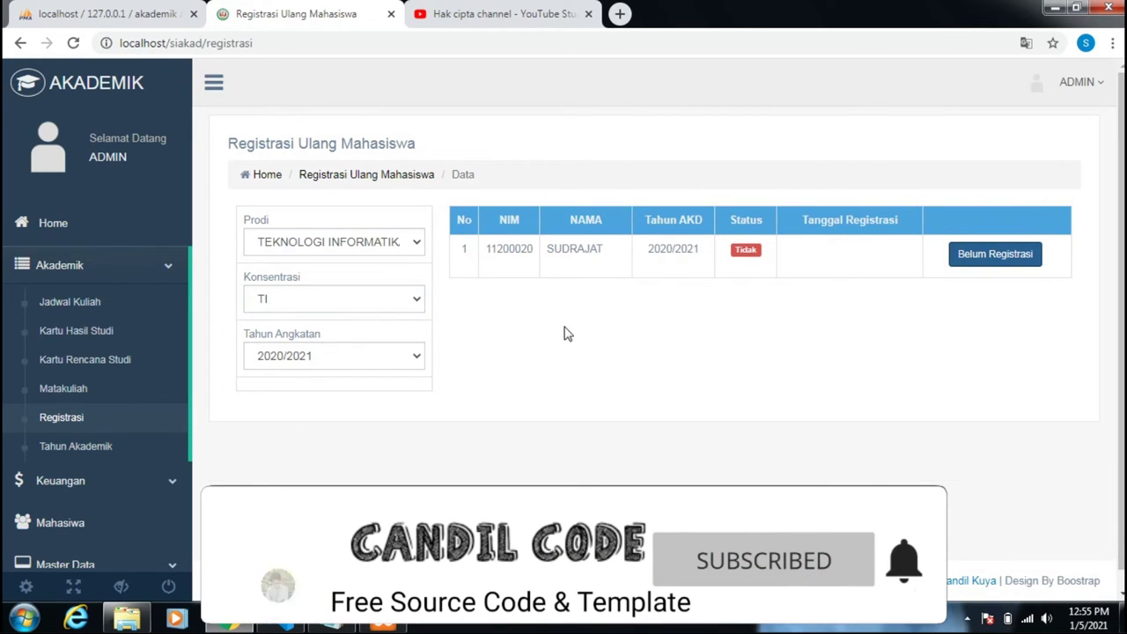
{"action": "left_click_drag", "start_coordinate": [299, 435], "coordinate": [353, 438]}
{"action": "left_click", "coordinate": [544, 410]}
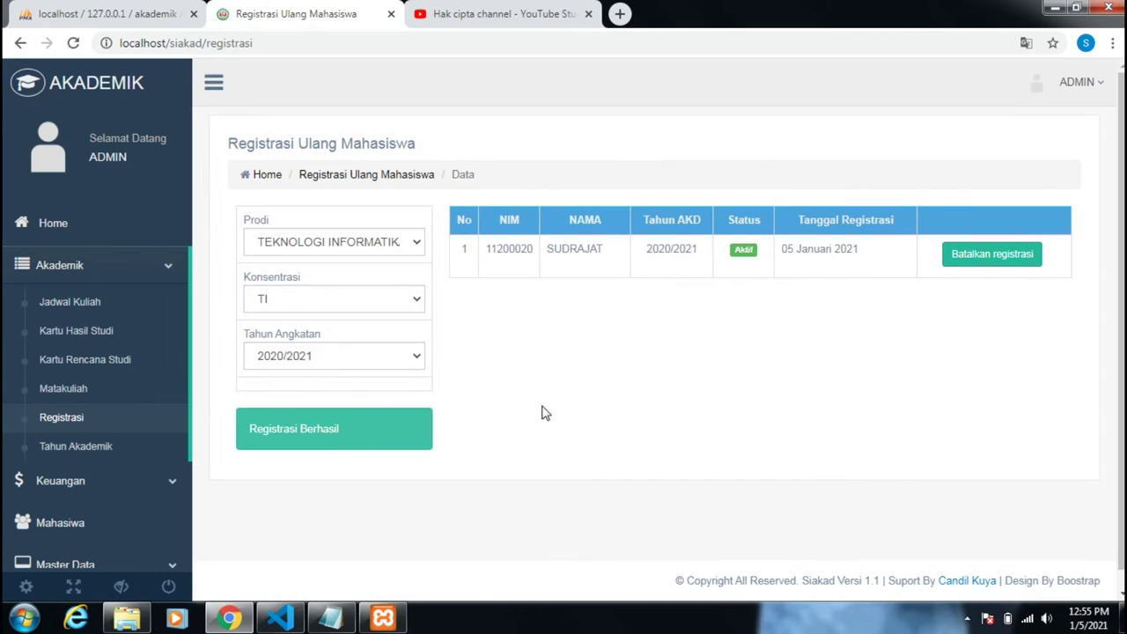
Open the Matakuliah page, filter it to Teknologi Informatika and look through the semester options without changing the semester
{"action": "left_click", "coordinate": [94, 398]}
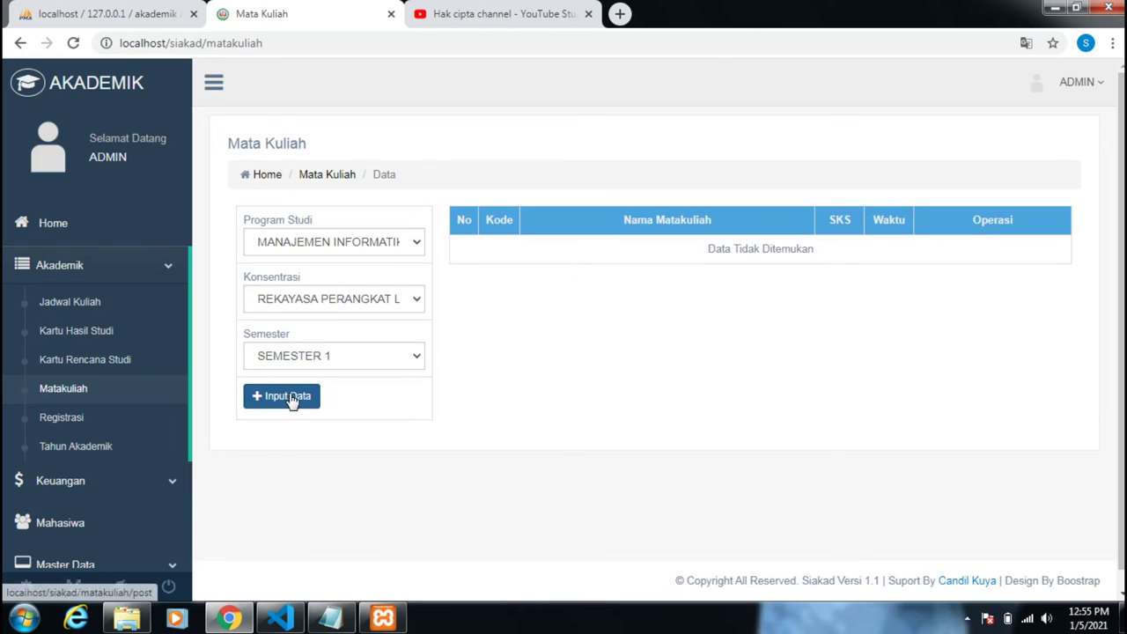
{"action": "left_click", "coordinate": [347, 244]}
{"action": "left_click", "coordinate": [339, 280]}
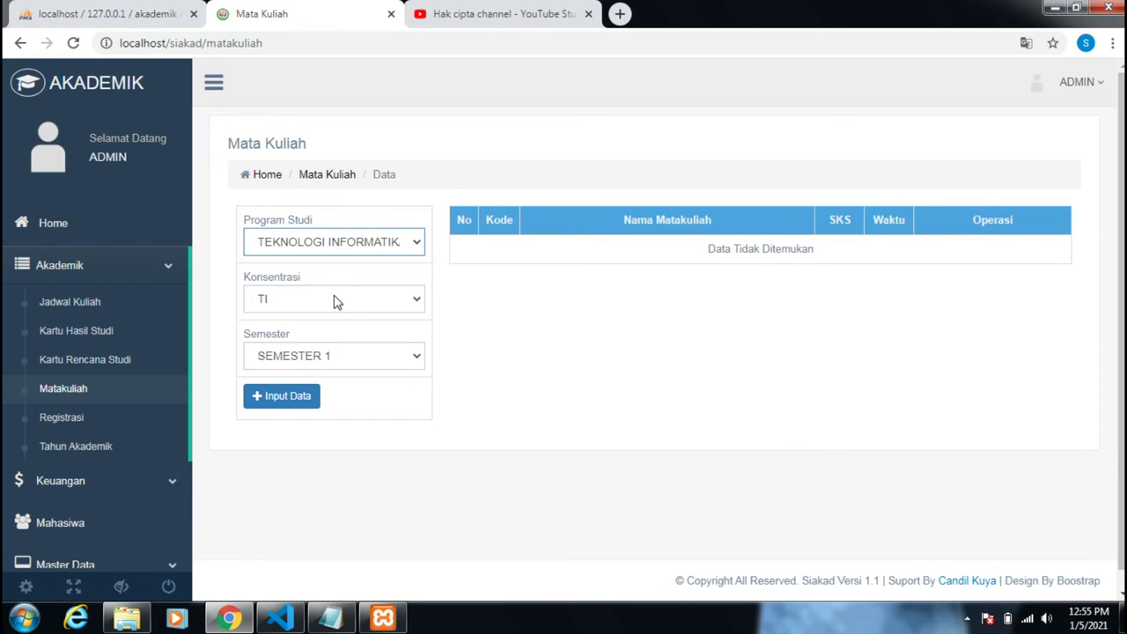
{"action": "left_click", "coordinate": [317, 371]}
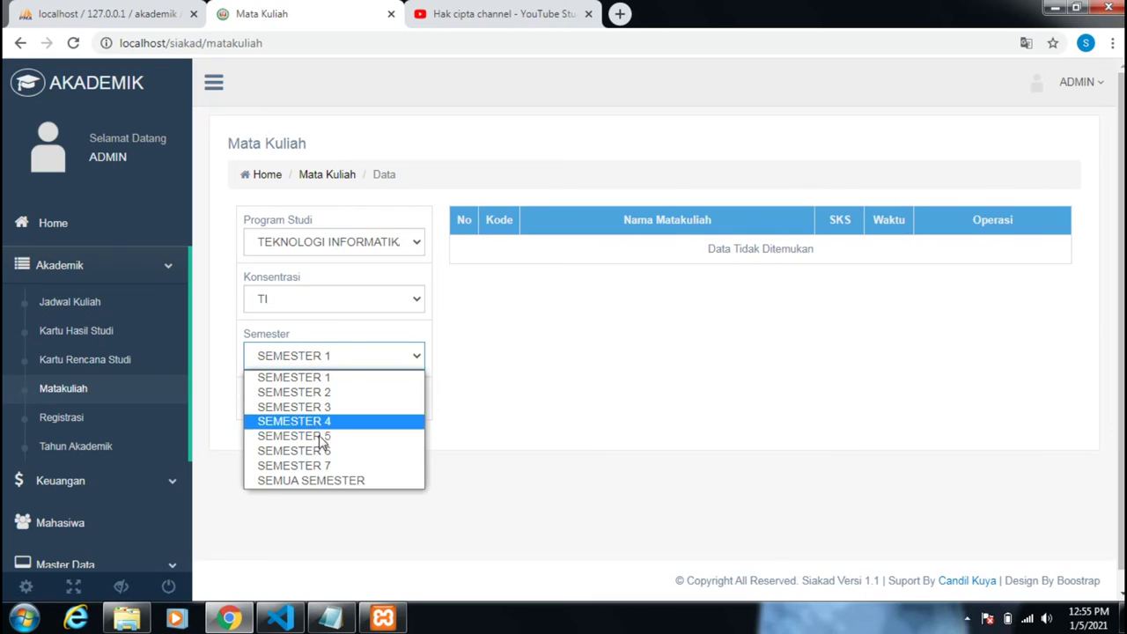
{"action": "left_click", "coordinate": [167, 367]}
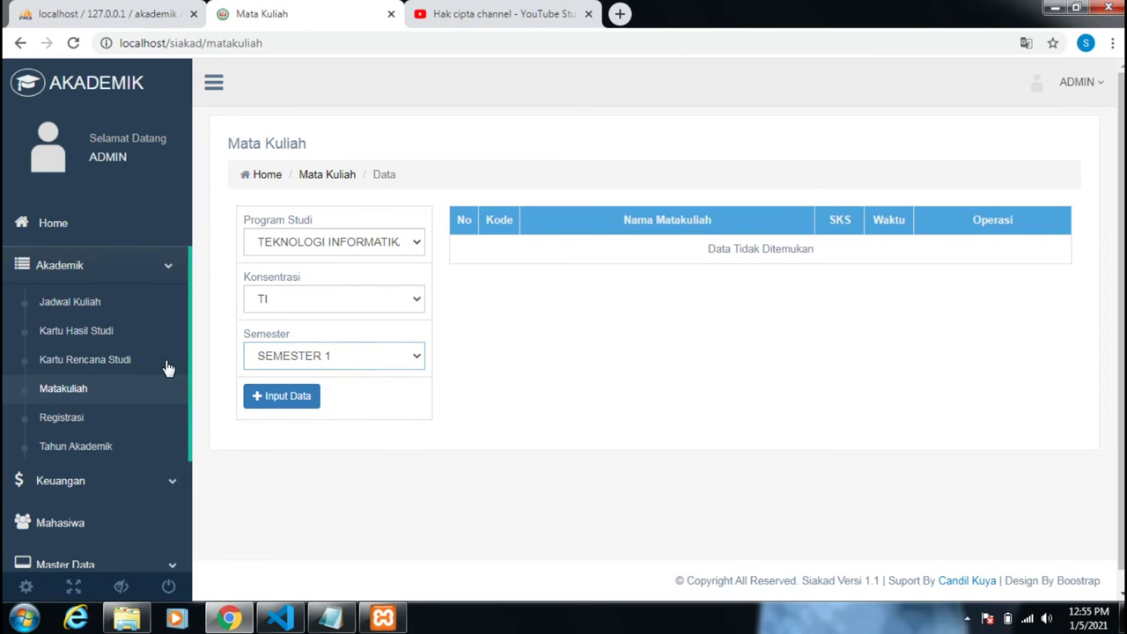
Open Kartu Rencana Studi for Teknologi Informatika, view the course list for KRS input and return to the student's card
{"action": "left_click", "coordinate": [109, 372]}
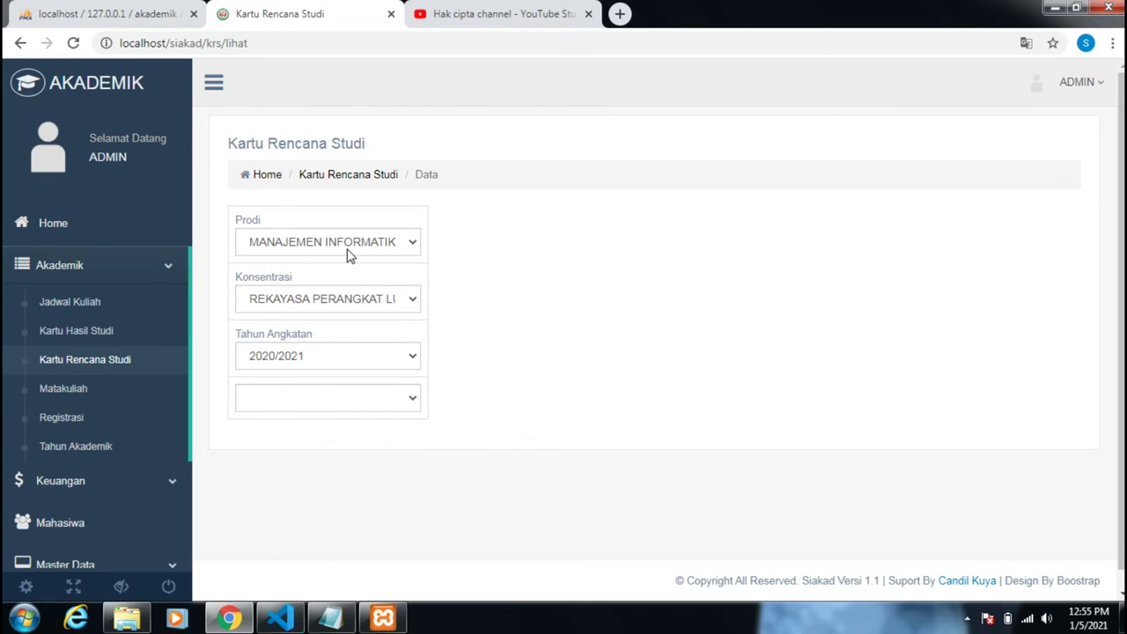
{"action": "left_click", "coordinate": [346, 243]}
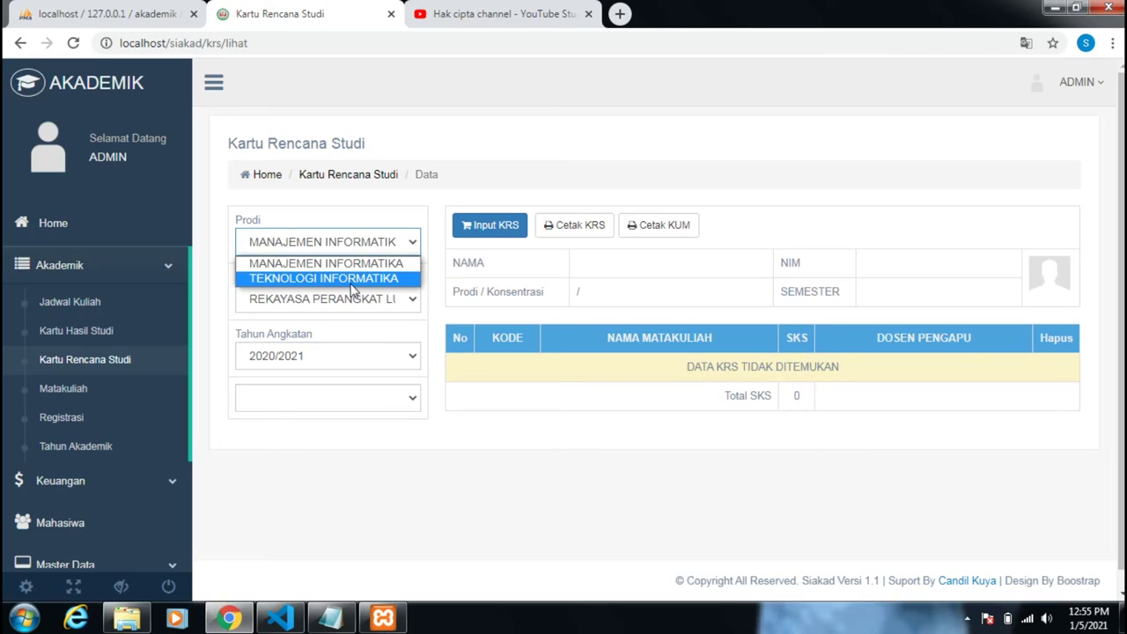
{"action": "left_click", "coordinate": [351, 280]}
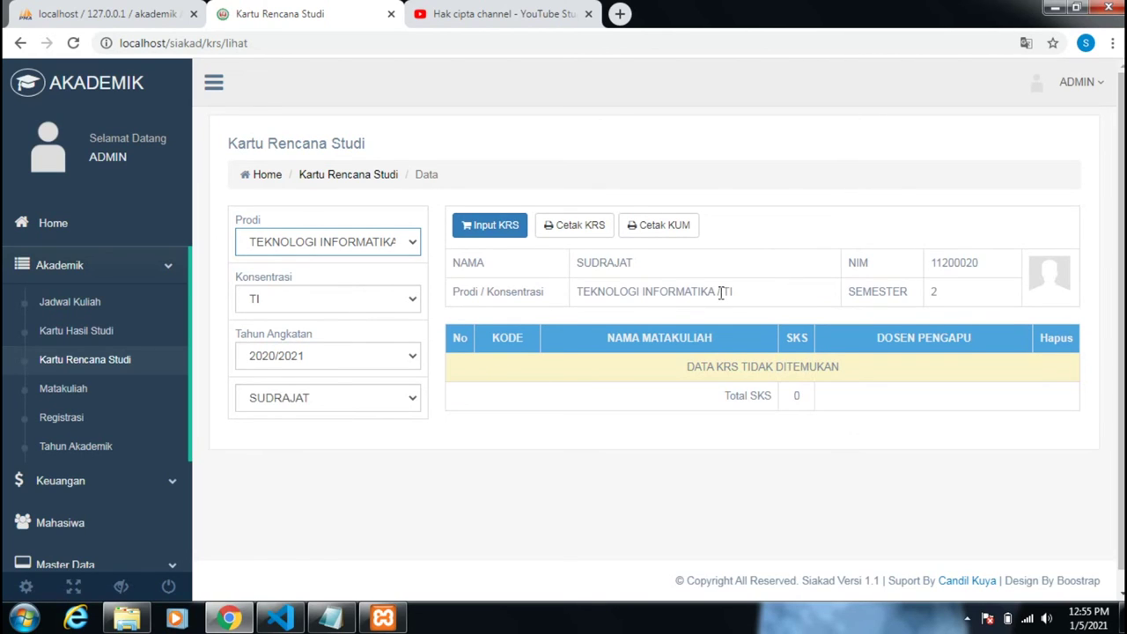
{"action": "left_click", "coordinate": [484, 227]}
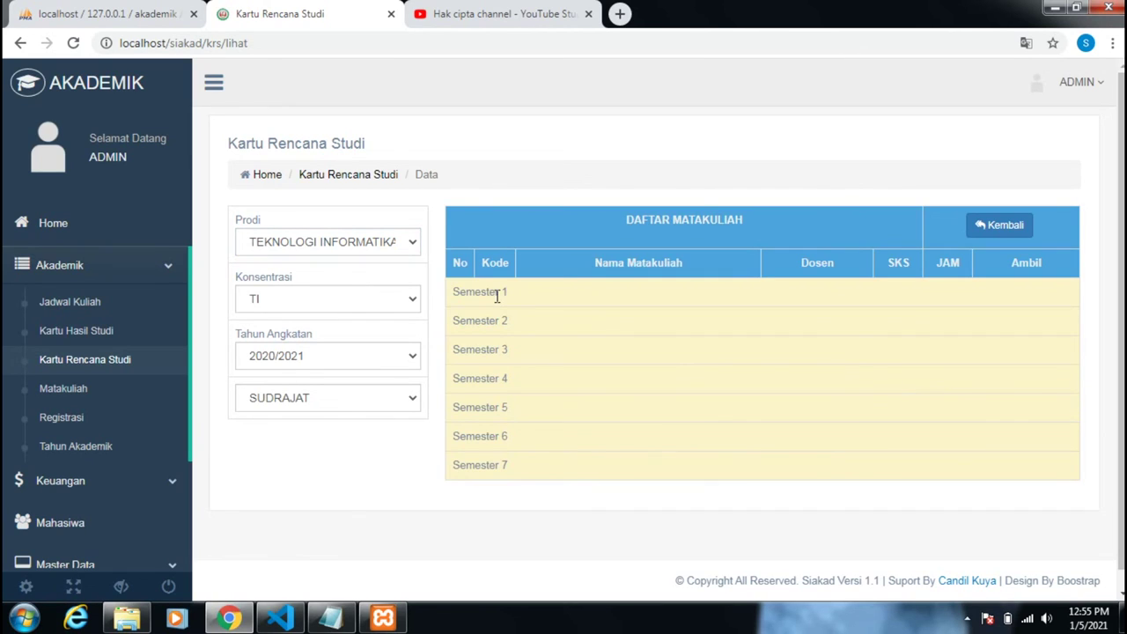
{"action": "left_click", "coordinate": [979, 229]}
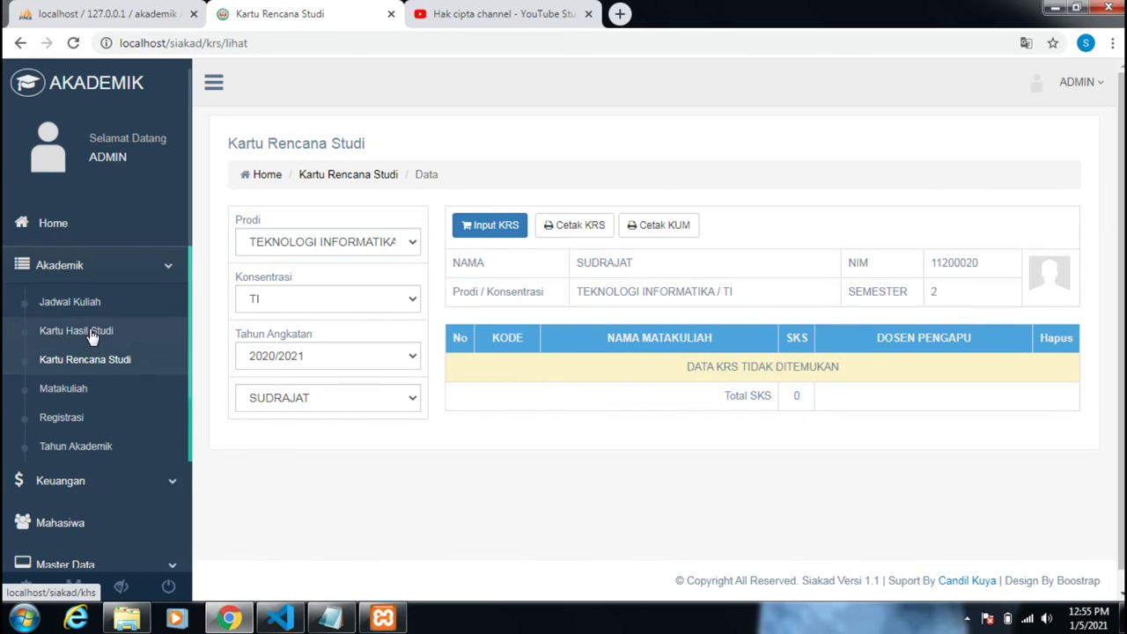
Open Kartu Hasil Studi, select the Teknologi Informatika program and examine the student's per-semester results table
{"action": "left_click", "coordinate": [121, 335]}
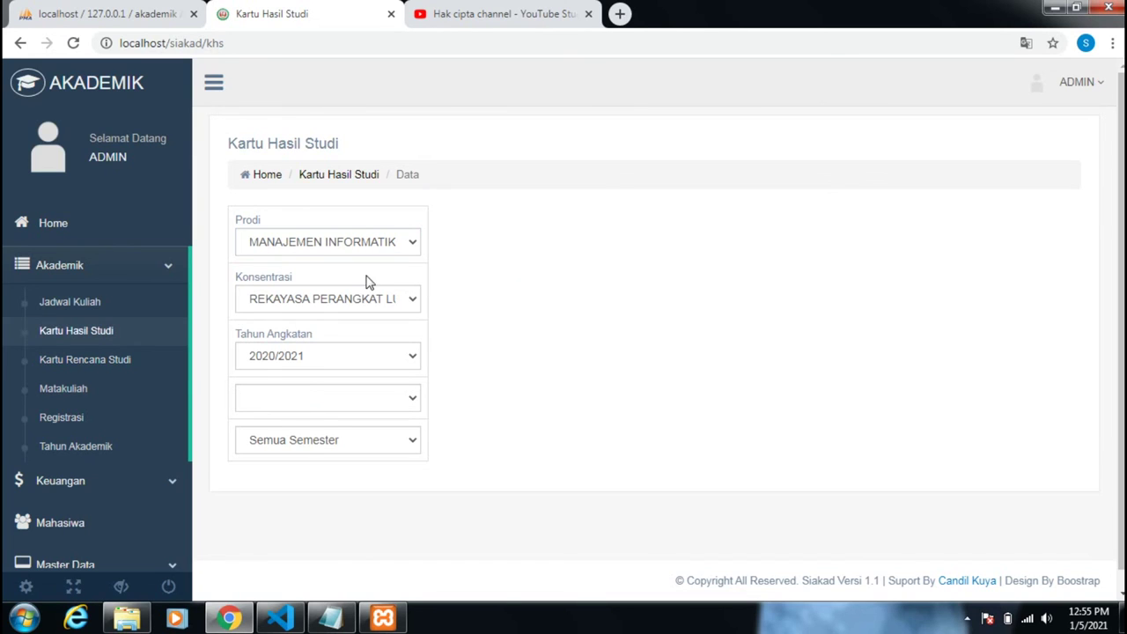
{"action": "left_click", "coordinate": [365, 250]}
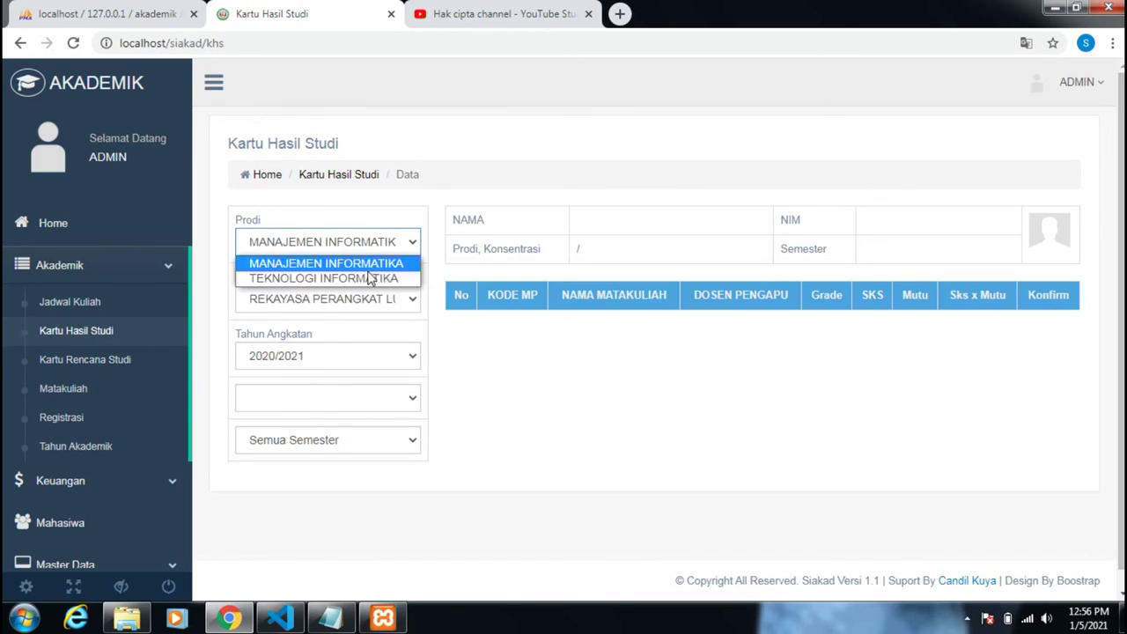
{"action": "left_click", "coordinate": [365, 280]}
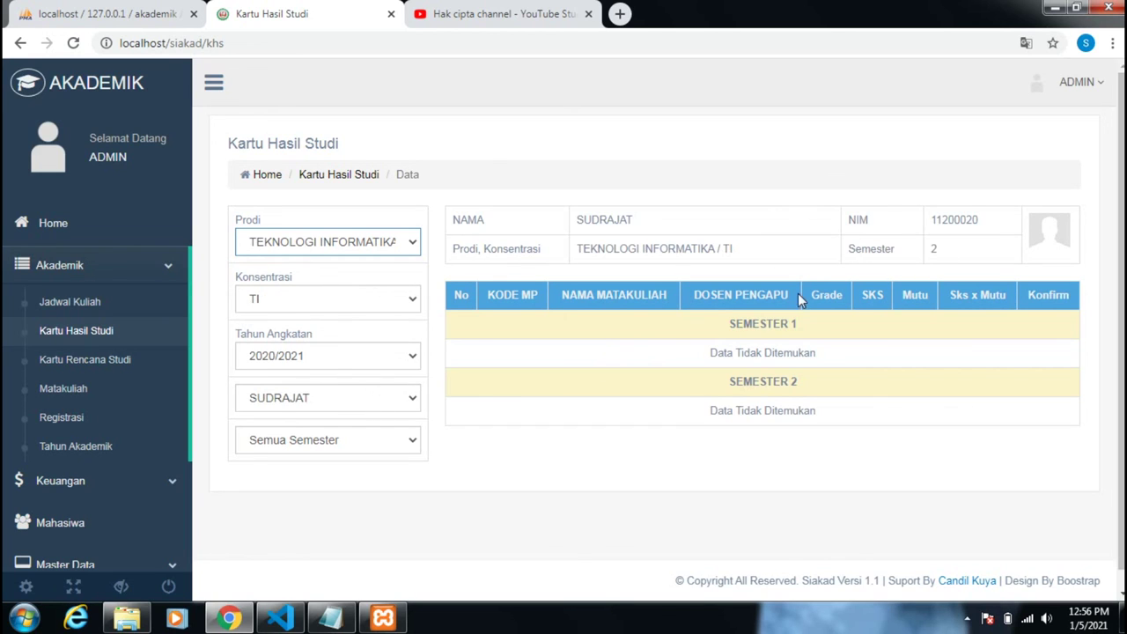
{"action": "scroll", "coordinate": [775, 363], "scroll_direction": "down", "scroll_amount": 1}
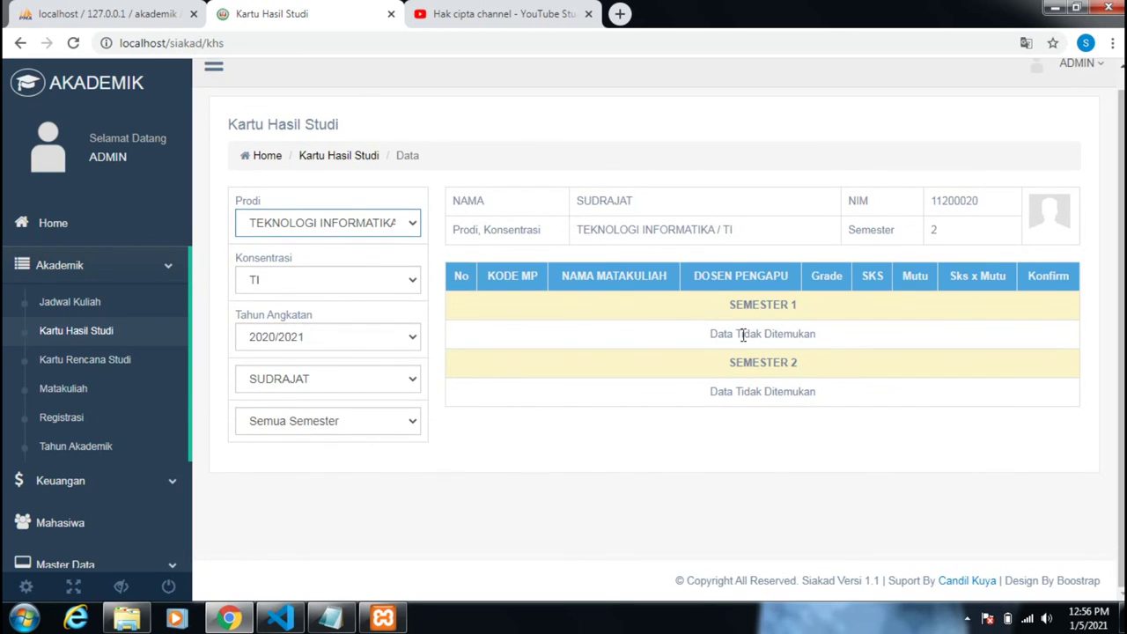
Open Jadwal Kuliah and display the 2020/2021 class schedule for the Teknologi Informatika program
{"action": "left_click", "coordinate": [66, 302]}
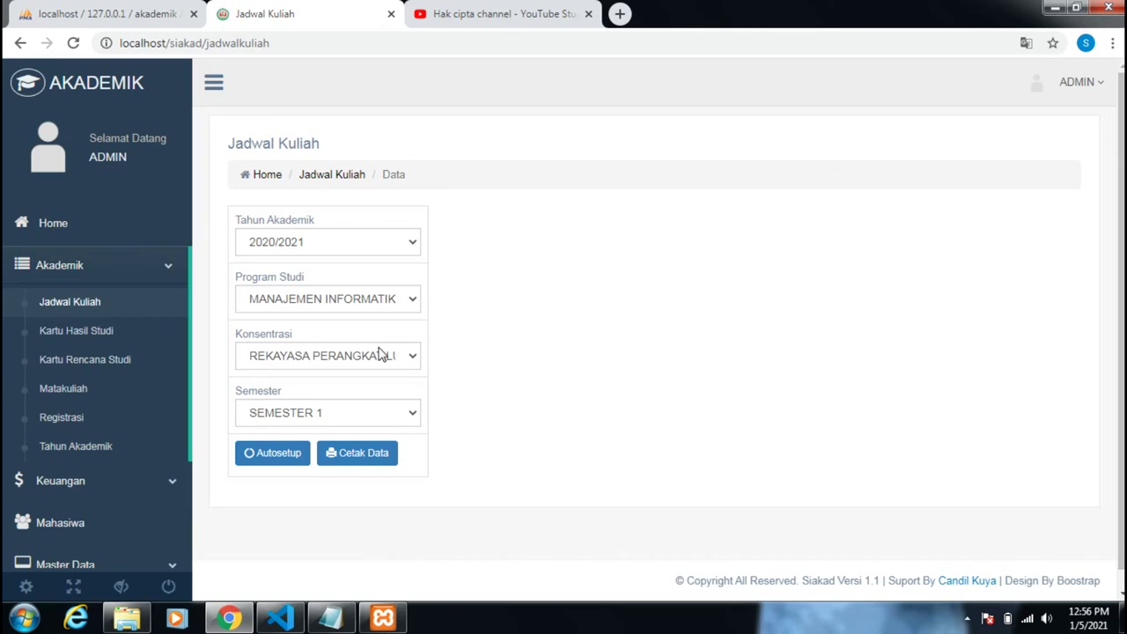
{"action": "left_click", "coordinate": [296, 300]}
{"action": "left_click", "coordinate": [301, 340]}
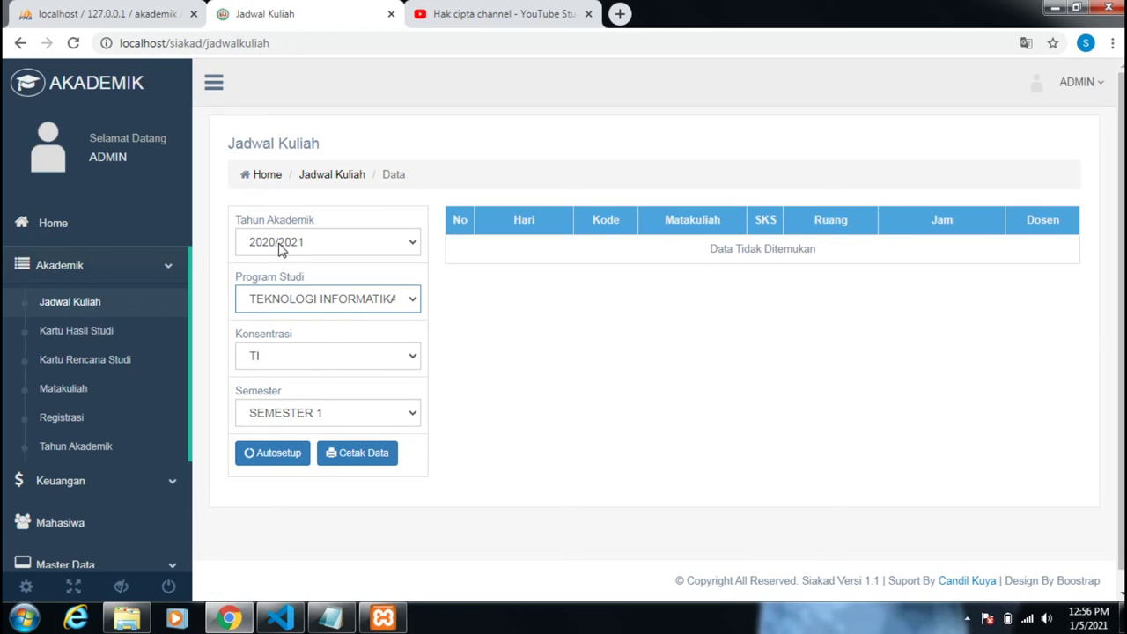
Return to the Home dashboard, check the student chart's 2020/2021 bar and expand the list of Akademik pages
{"action": "left_click", "coordinate": [63, 236]}
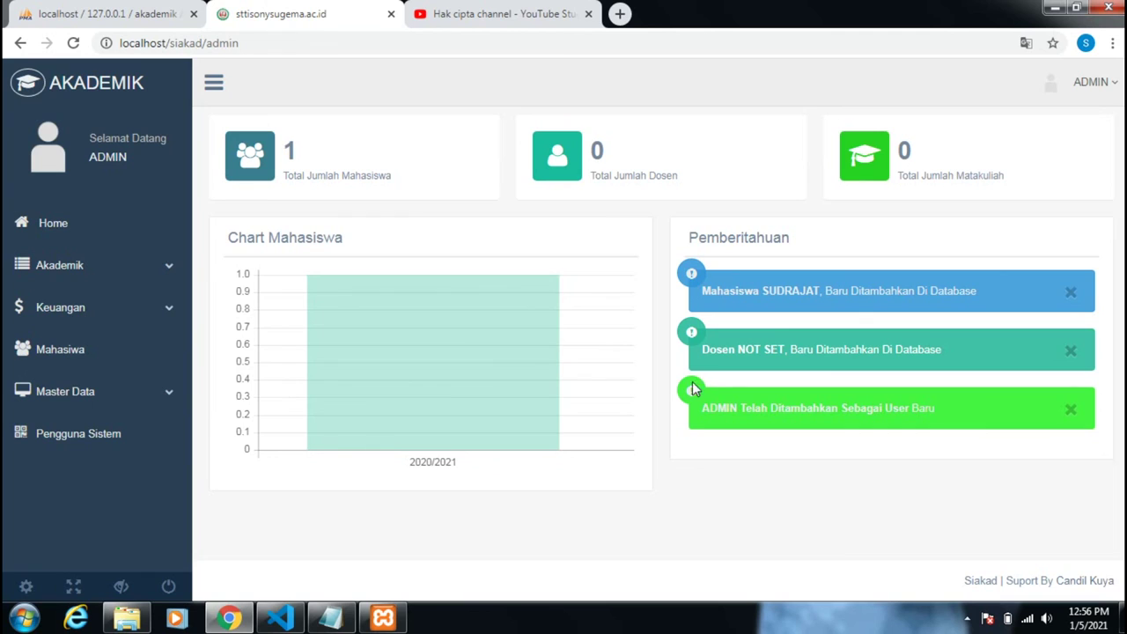
{"action": "mouse_move", "coordinate": [498, 281]}
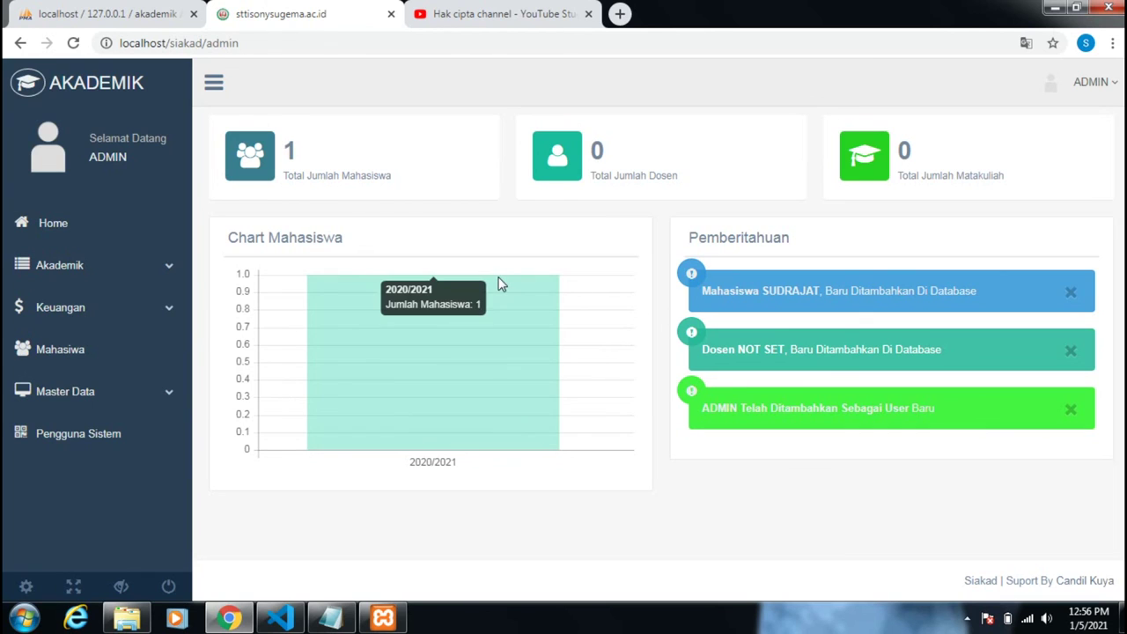
{"action": "left_click", "coordinate": [156, 263]}
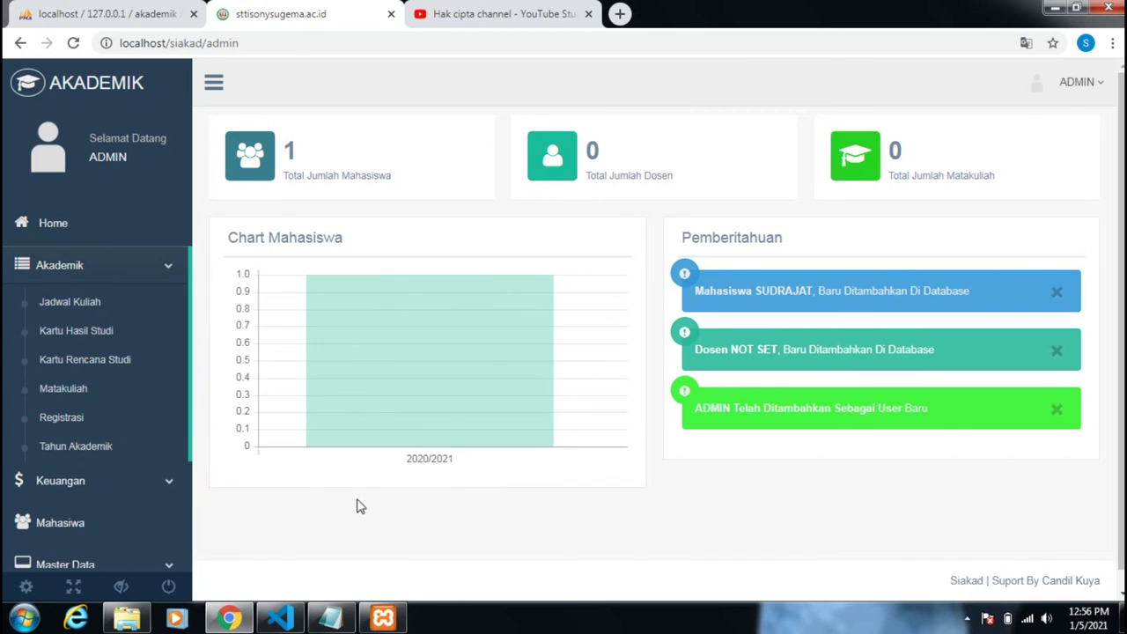